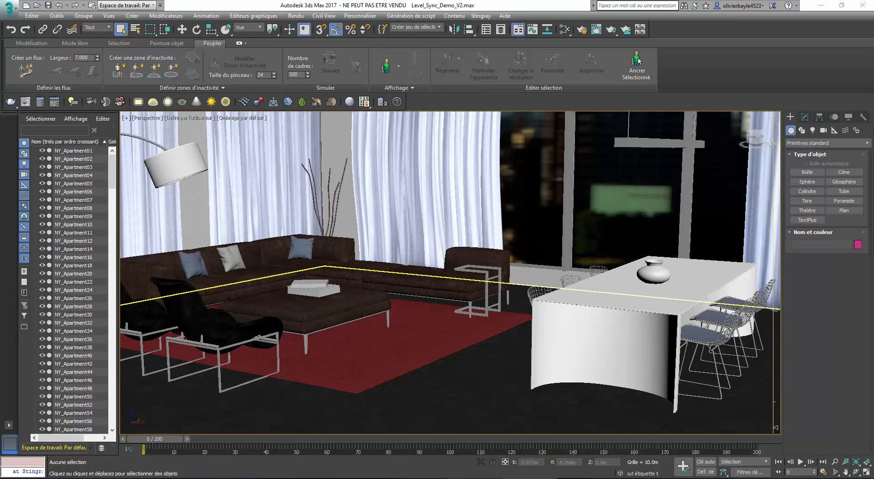
# - Look over the empty Stingray level, switch to 3ds Max and examine the apartment's living room, kitchen and desk area
pyautogui.click(473, 478)
pyautogui.keyDown('alt'); pyautogui.moveTo(293, 191); pyautogui.dragTo(379, 239); pyautogui.keyUp('alt')
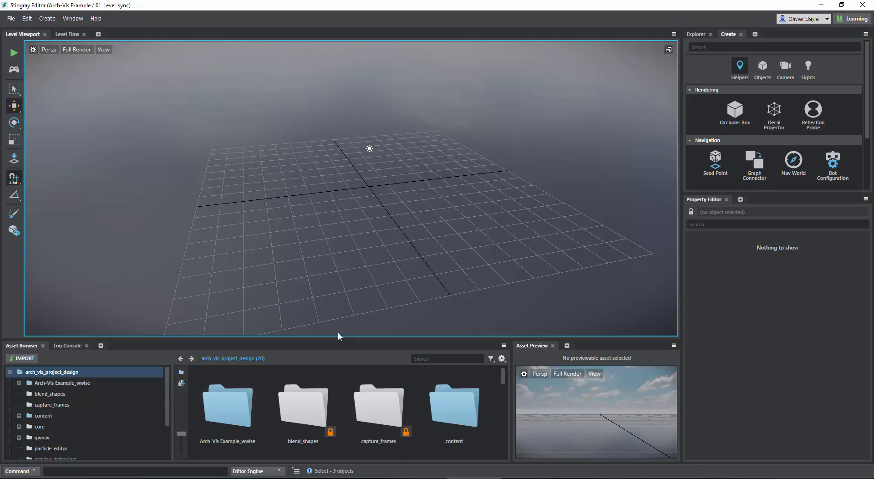
pyautogui.click(419, 478)
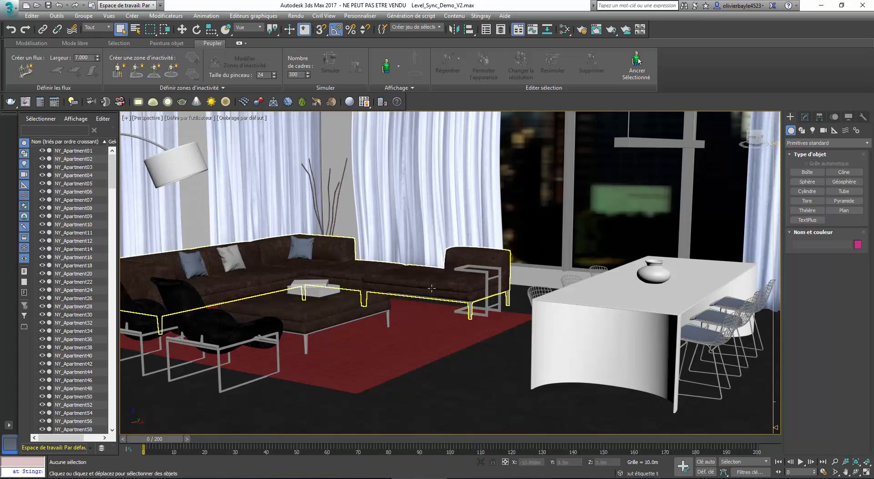
pyautogui.keyDown('alt'); pyautogui.moveTo(429, 278); pyautogui.dragTo(152, 290, button='middle'); pyautogui.keyUp('alt')
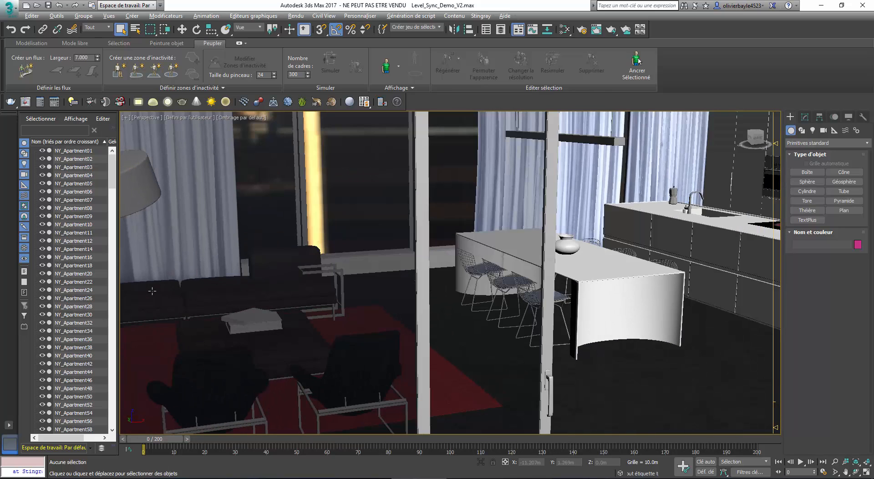
pyautogui.keyDown('alt'); pyautogui.moveTo(467, 336); pyautogui.dragTo(294, 261, button='middle'); pyautogui.keyUp('alt')
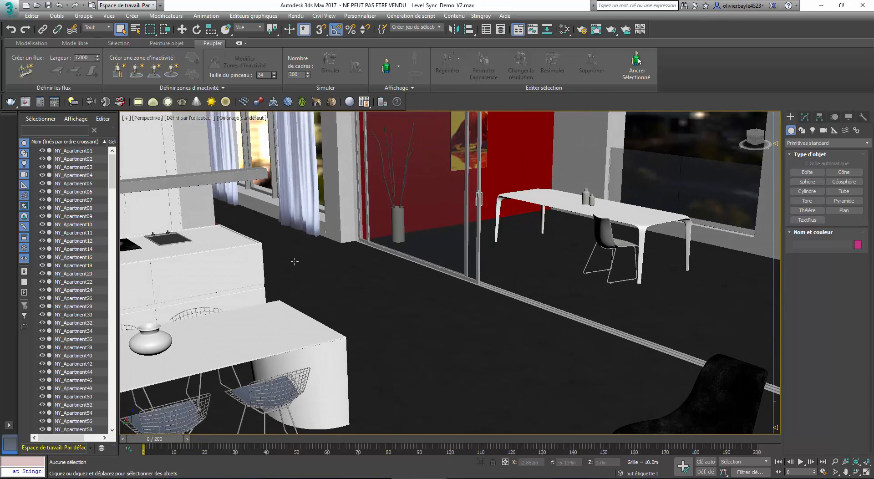
pyautogui.moveTo(447, 256); pyautogui.dragTo(500, 254, button='middle')
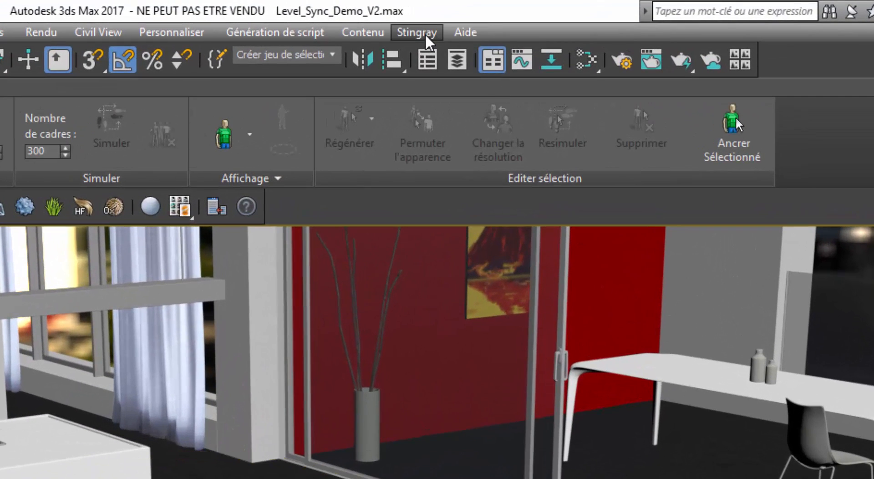
# - Connect the 3ds Max scene Level_Sync_Demo_V2 to the Stingray editor
pyautogui.click(428, 41)
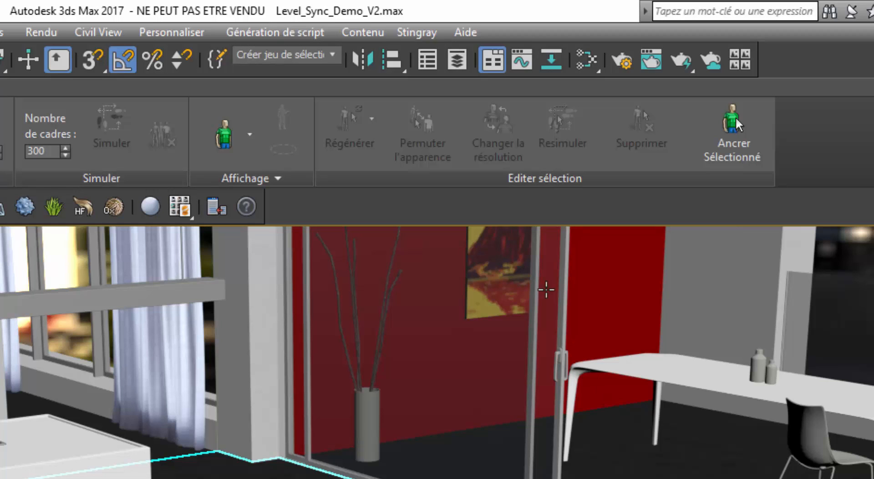
pyautogui.click(423, 35)
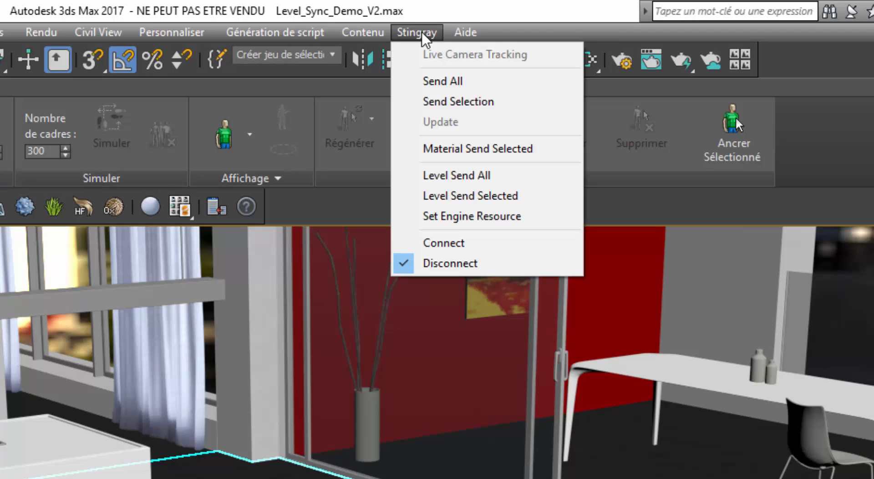
pyautogui.click(449, 248)
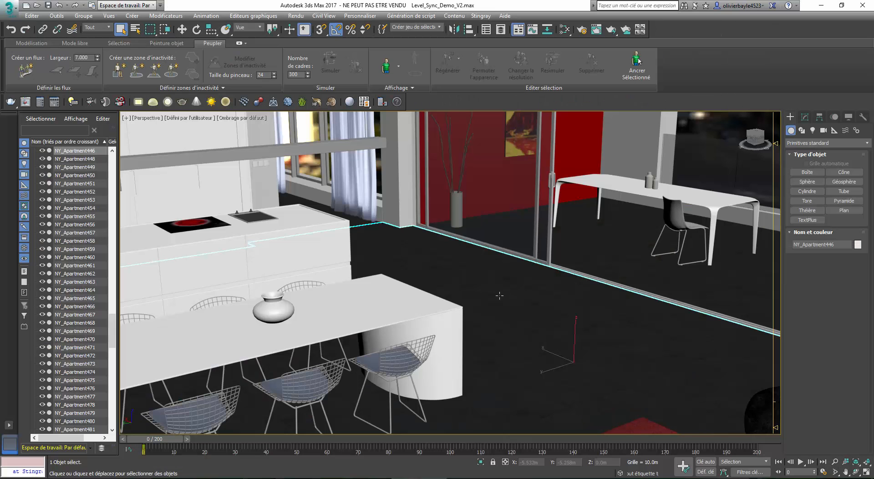
pyautogui.moveTo(501, 323)
pyautogui.mouseDown(button='middle')
pyautogui.moveTo(511, 324)
pyautogui.moveTo(504, 317)
pyautogui.mouseUp(button='middle')
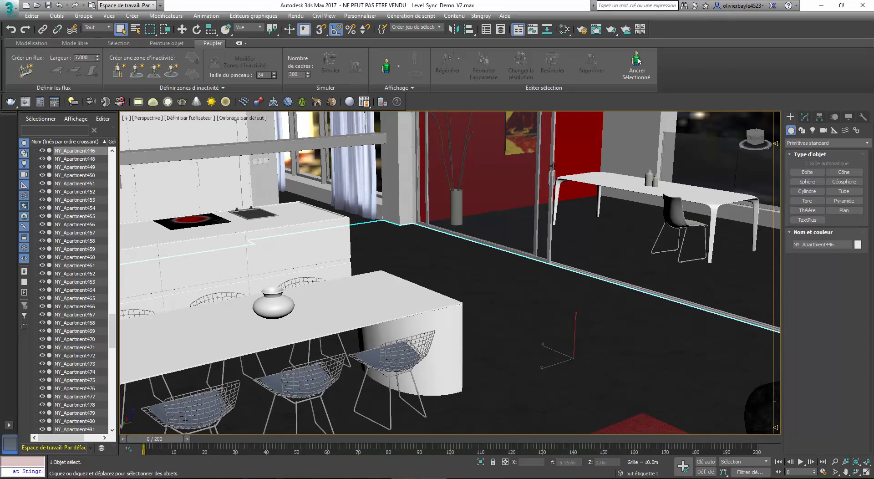
# - Arrange the 3ds Max and Stingray windows side by side, each filling half of the screen
pyautogui.click(480, 16)
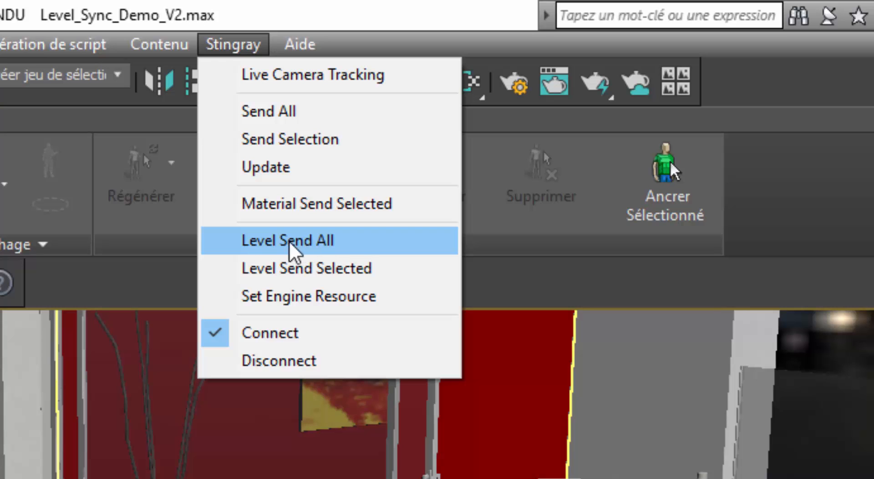
pyautogui.click(299, 248)
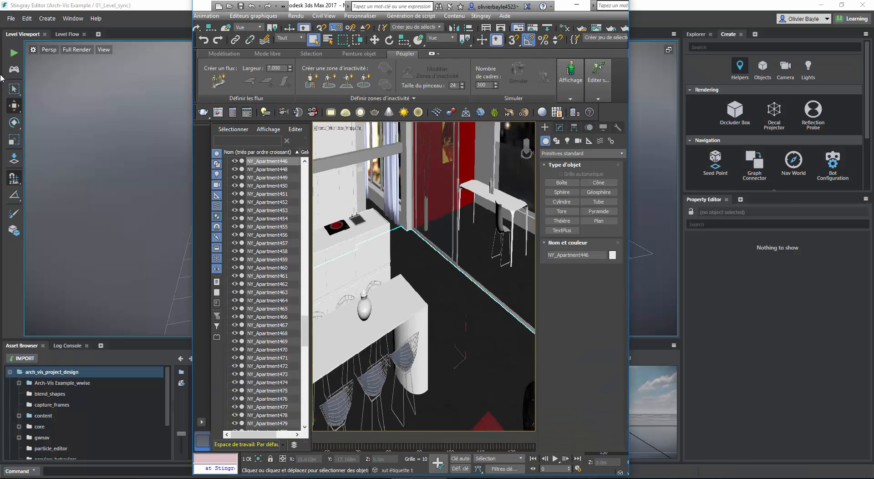
pyautogui.press('super+Left')
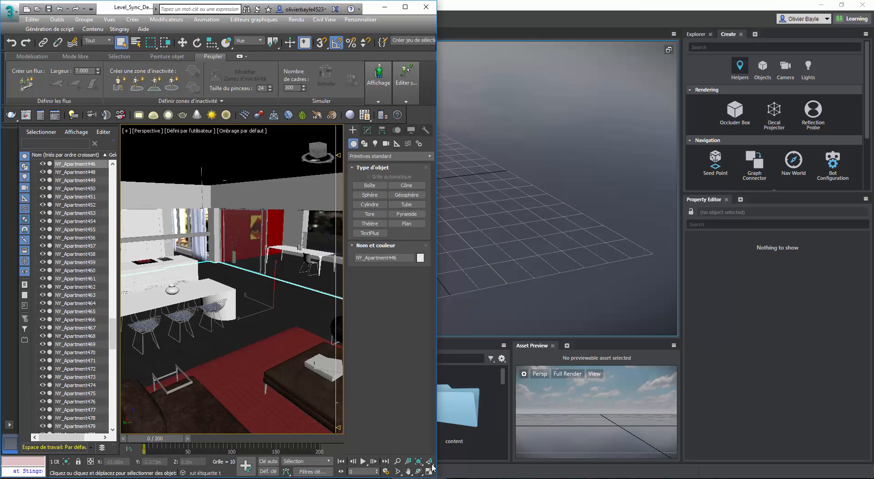
pyautogui.moveTo(526, 6); pyautogui.dragTo(873, 68)
pyautogui.click(87, 172)
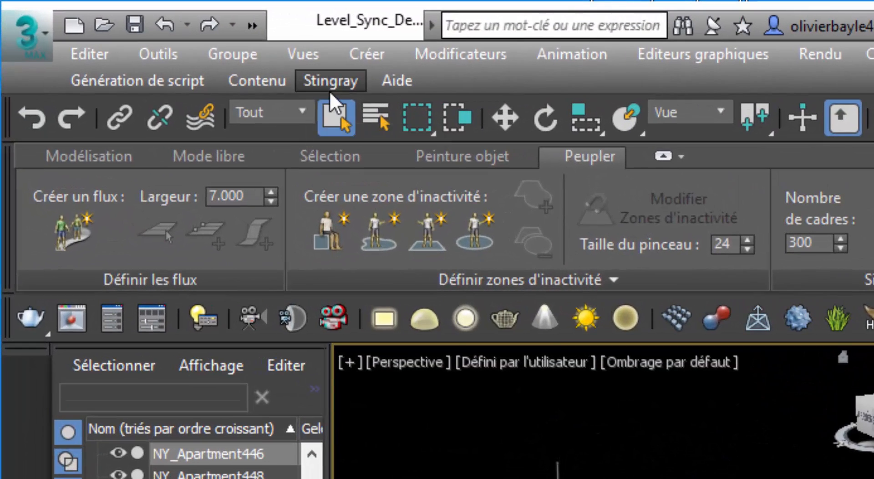
# - Send the whole level to Stingray's content/models/Level_Sync_Final_Fixed folder with Auto Tag and Send Missing Assets enabled
pyautogui.click(119, 30)
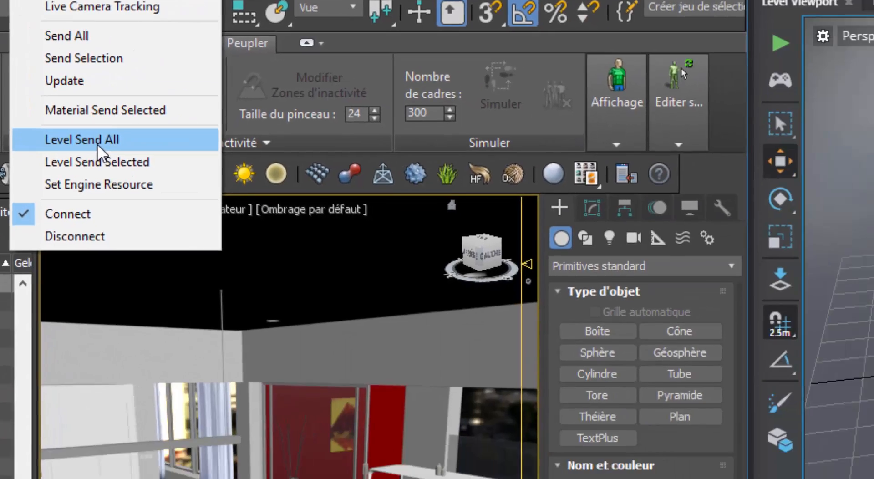
pyautogui.click(405, 283)
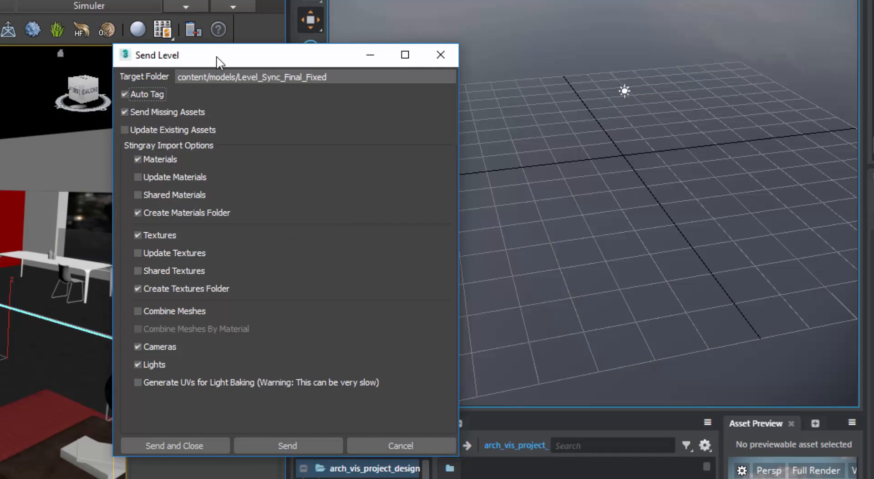
pyautogui.moveTo(216, 57); pyautogui.dragTo(65, 63)
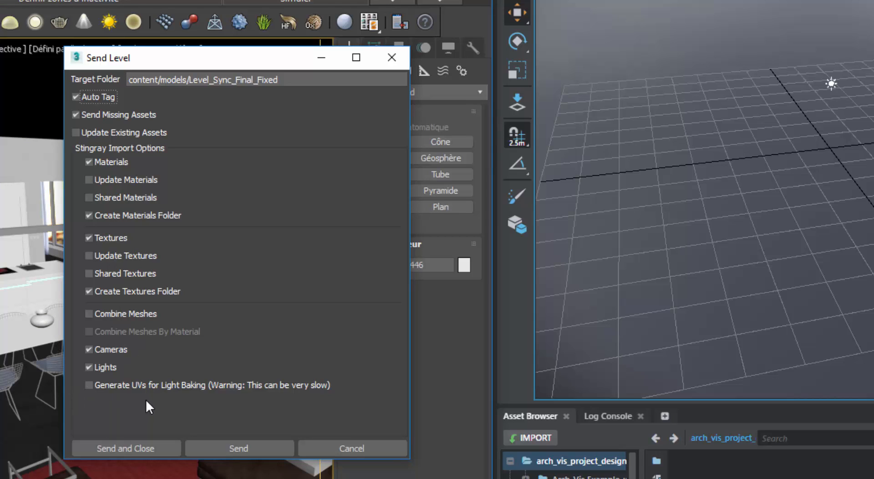
pyautogui.click(240, 448)
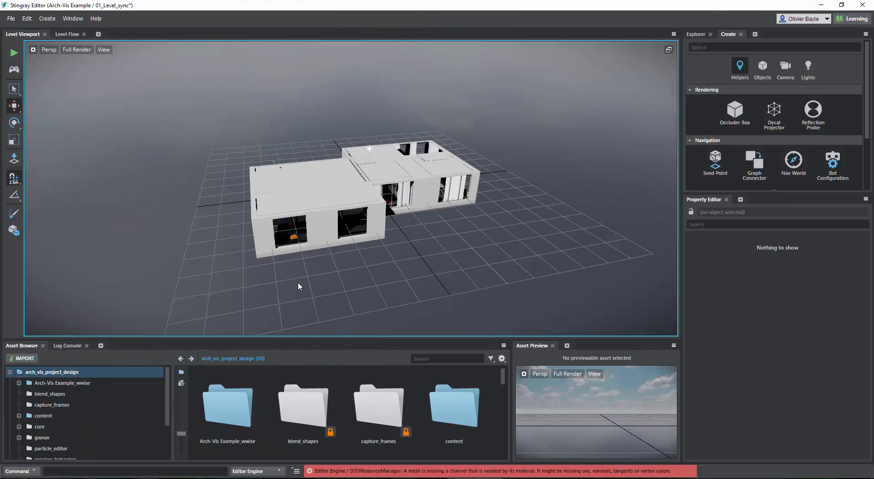
# - Inspect the transferred apartment in the Stingray level viewport, from the outside and inside at the kitchen
pyautogui.keyDown('alt'); pyautogui.moveTo(274, 261); pyautogui.dragTo(308, 274, button='middle'); pyautogui.keyUp('alt')
pyautogui.moveTo(308, 274); pyautogui.dragTo(411, 250, button='right')
pyautogui.press('w')
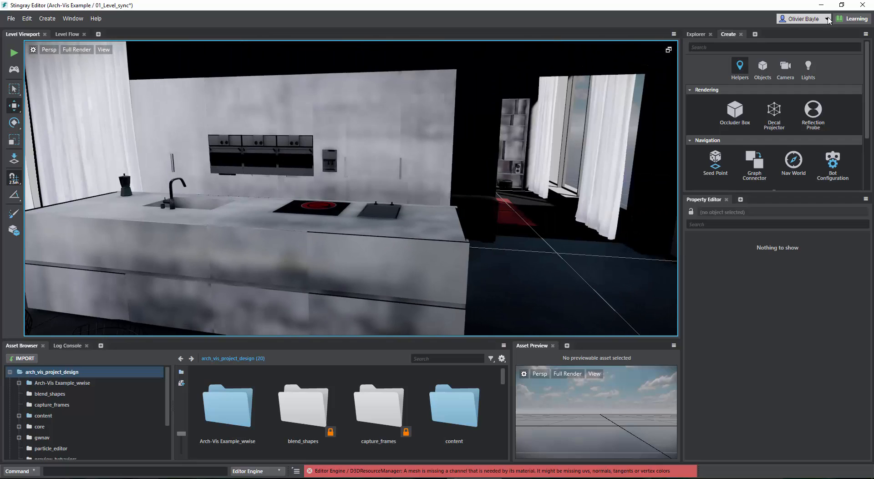
# - Restore Stingray beside 3ds Max and close the Send Level dialog
pyautogui.click(841, 5)
pyautogui.moveTo(637, 19); pyautogui.dragTo(871, 18)
pyautogui.click(75, 176)
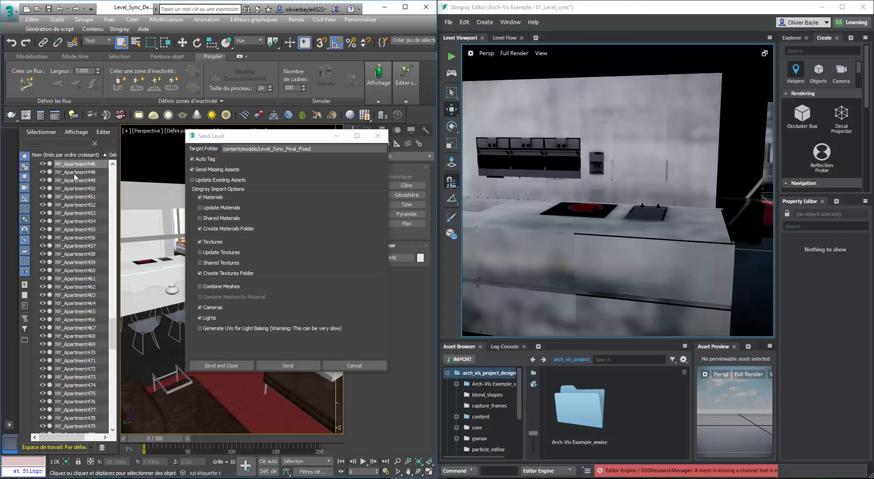
pyautogui.click(377, 136)
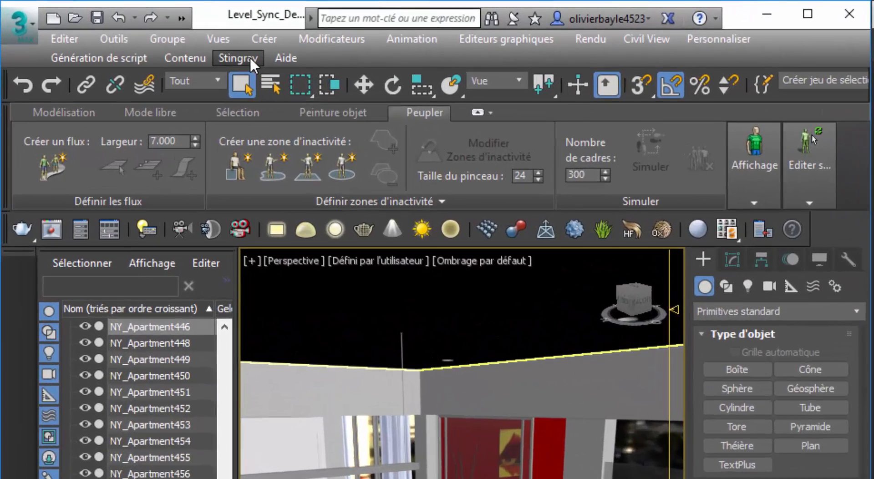
# - Turn on Live Camera Tracking in 3ds Max and test the camera link by navigating the apartment view
pyautogui.click(121, 28)
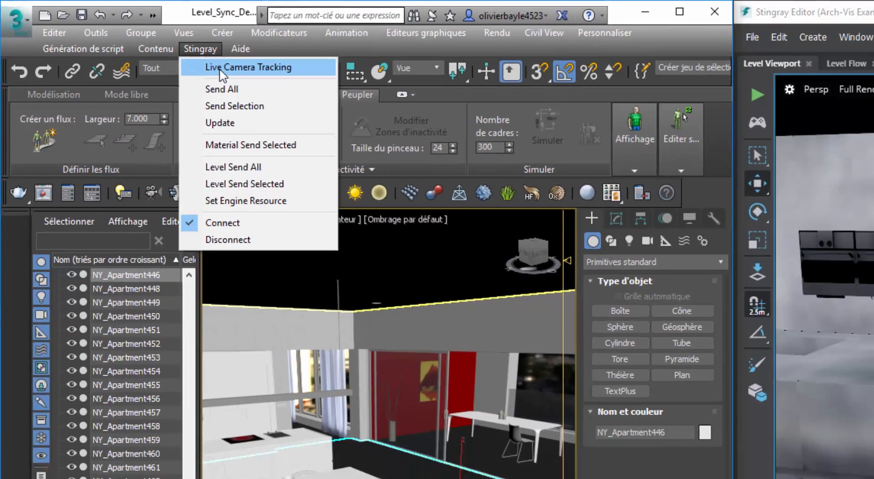
pyautogui.click(307, 97)
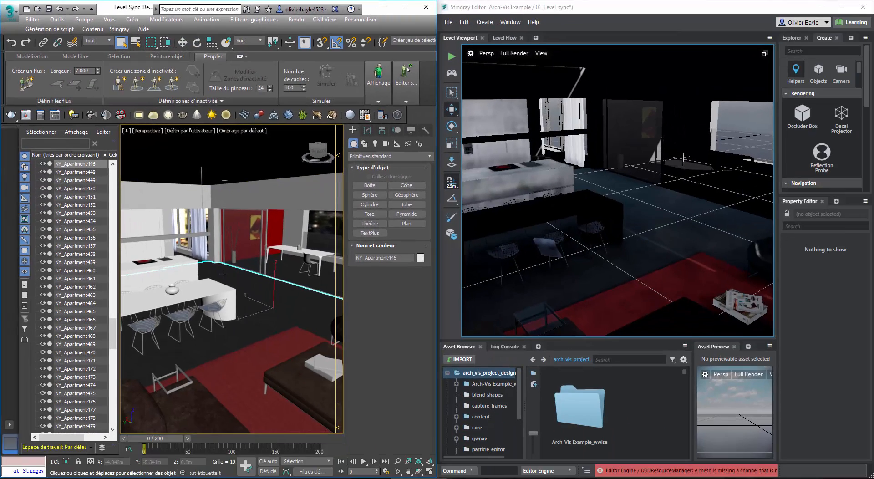
pyautogui.moveTo(219, 311); pyautogui.dragTo(218, 287, button='middle')
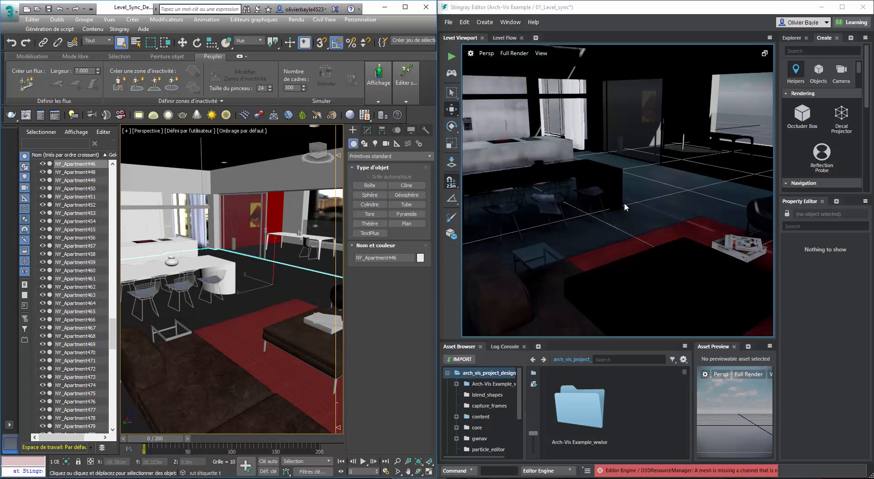
pyautogui.press('w')
pyautogui.moveTo(649, 199); pyautogui.dragTo(801, 205, button='right')
pyautogui.moveTo(666, 206)
pyautogui.mouseDown(button='right')
pyautogui.moveTo(679, 216)
pyautogui.moveTo(518, 223)
pyautogui.moveTo(562, 241)
pyautogui.moveTo(570, 227)
pyautogui.mouseUp(button='right')
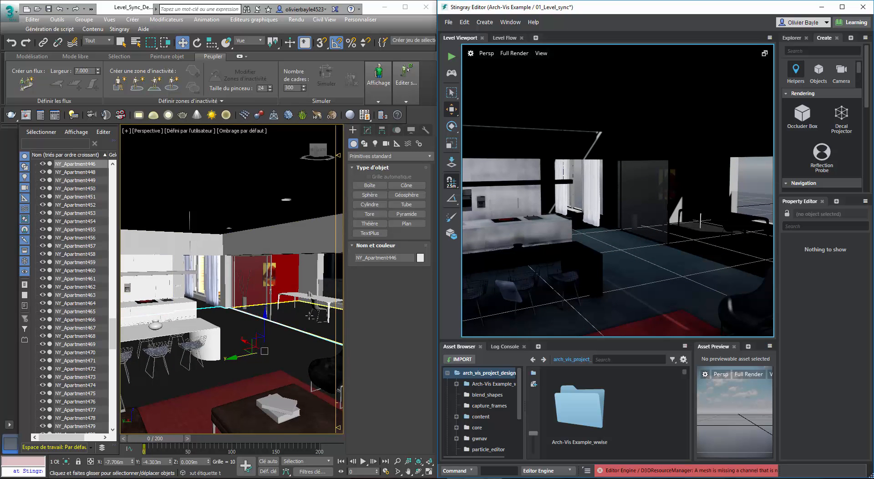
# - Maximize 3ds Max, frame the desk room and apply the 02_instancing state set
pyautogui.click(405, 6)
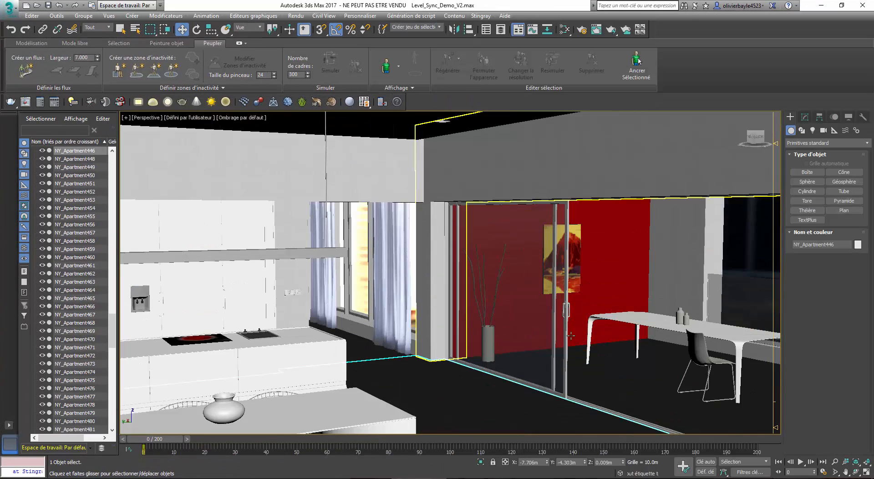
pyautogui.moveTo(635, 353); pyautogui.dragTo(532, 321, button='middle')
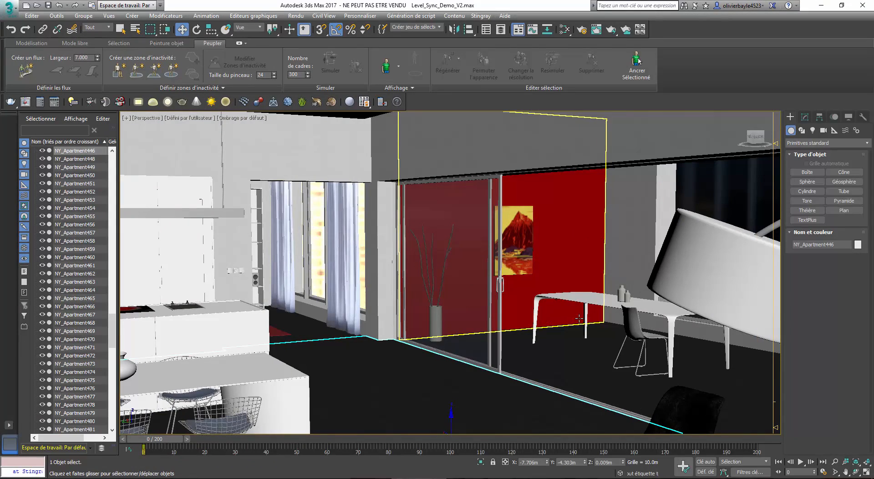
pyautogui.rightClick(566, 207)
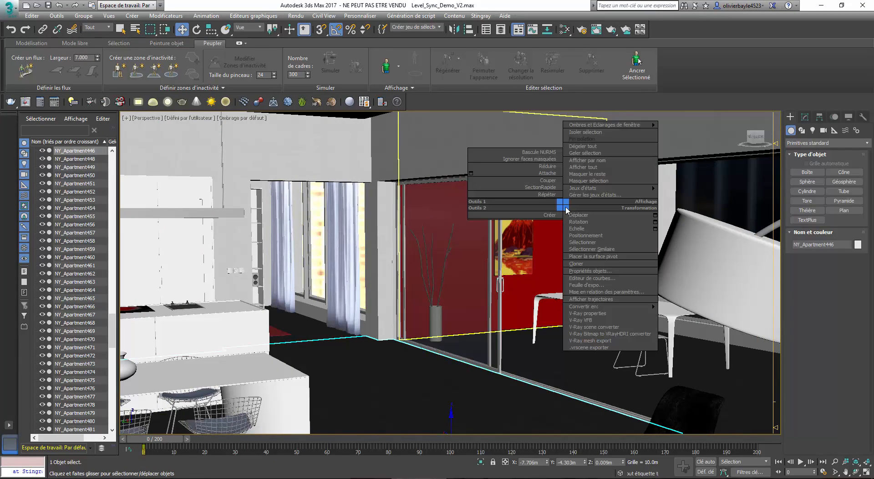
pyautogui.moveTo(594, 190)
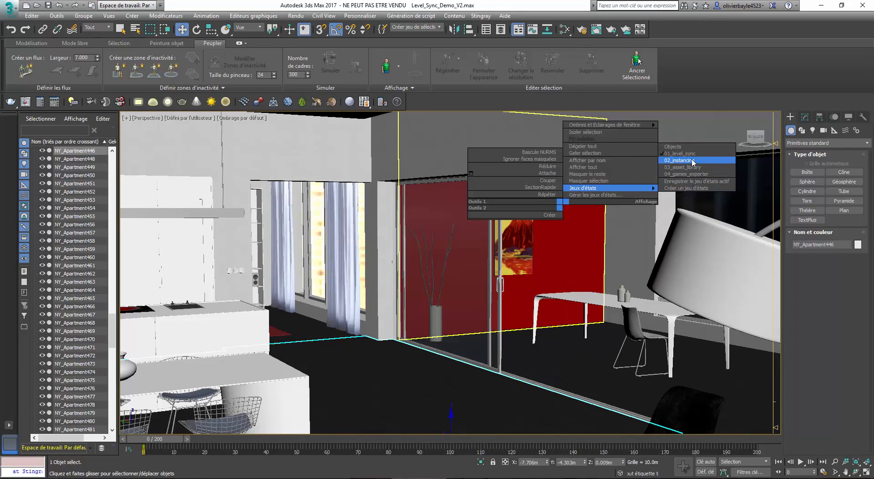
pyautogui.click(676, 160)
pyautogui.click(482, 290)
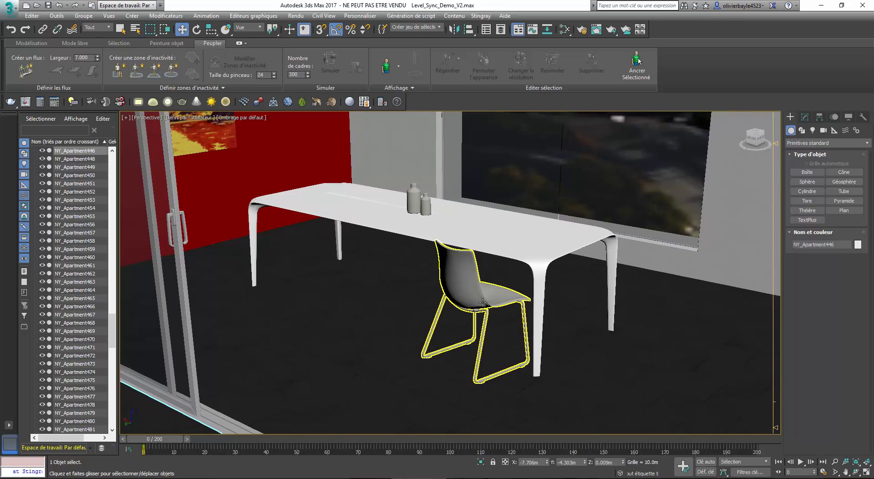
pyautogui.rightClick(477, 303)
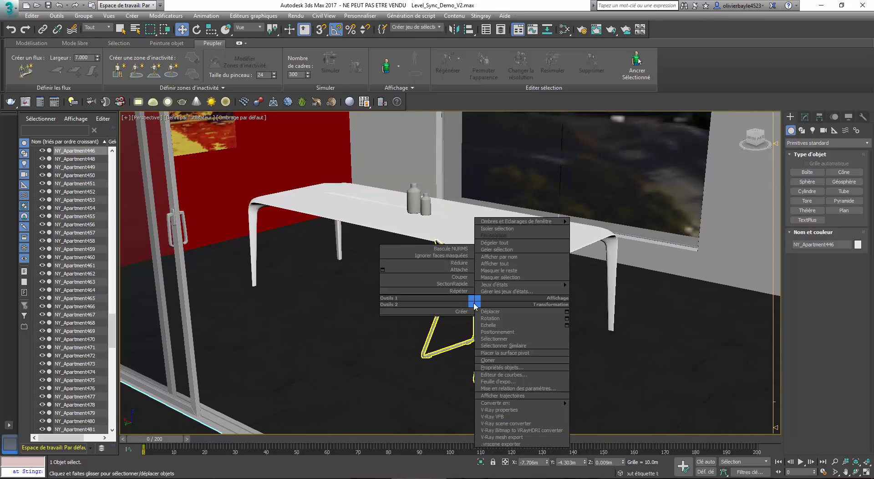
pyautogui.click(641, 267)
# - Switch to a maximized Stingray and place a light above the desk at about X 2.5, Y 10, Z 1.725
pyautogui.moveTo(599, 256); pyautogui.dragTo(520, 244, button='middle')
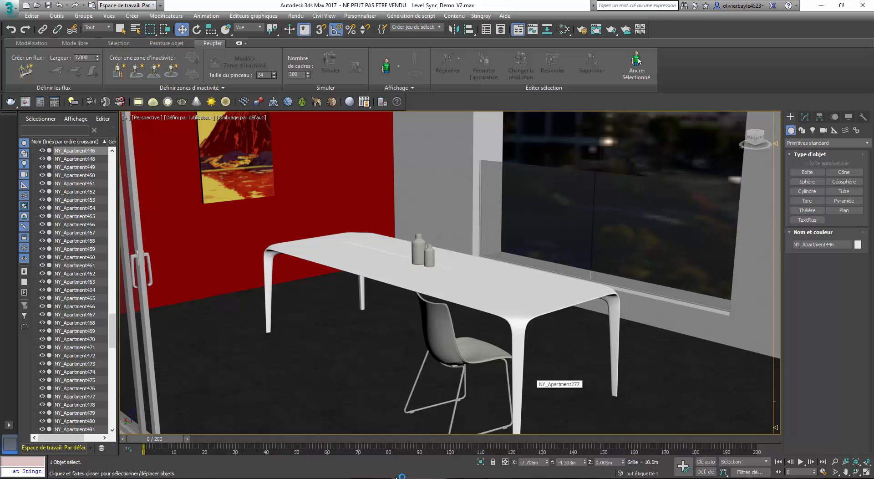
pyautogui.hotkey('alt', 'Tab')
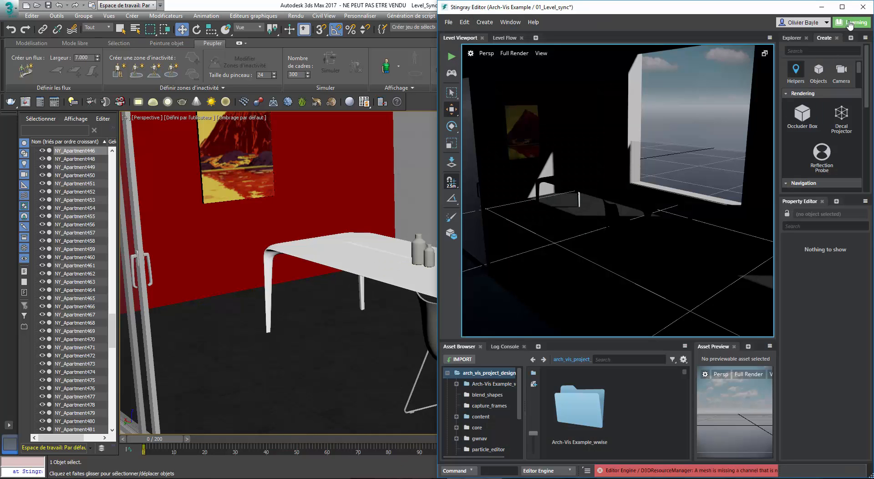
pyautogui.click(841, 6)
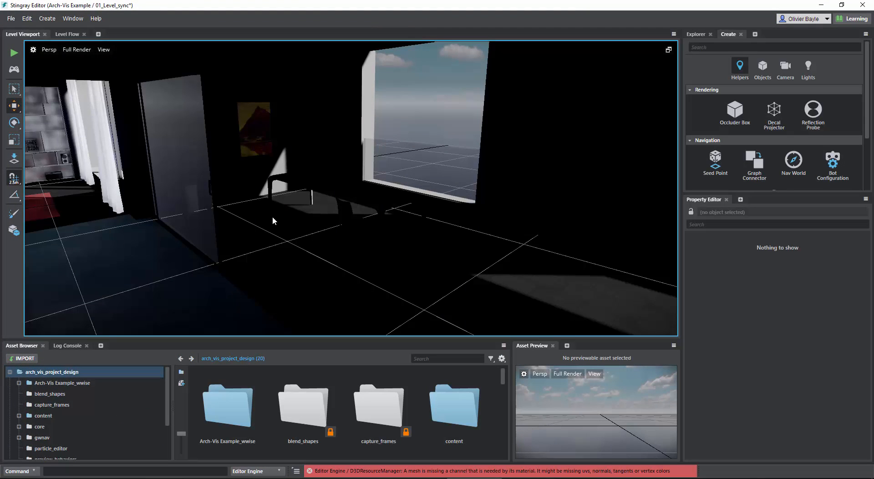
pyautogui.moveTo(272, 217); pyautogui.dragTo(275, 244, button='middle')
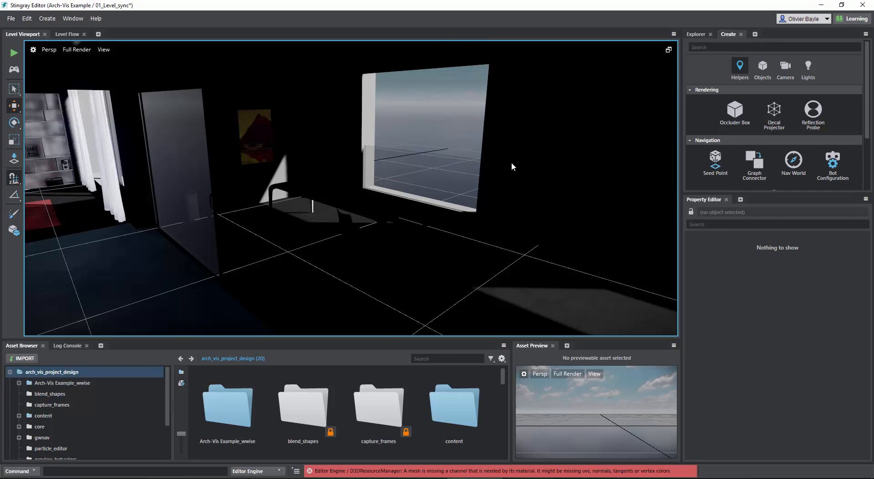
pyautogui.click(806, 71)
pyautogui.moveTo(778, 111); pyautogui.dragTo(303, 127)
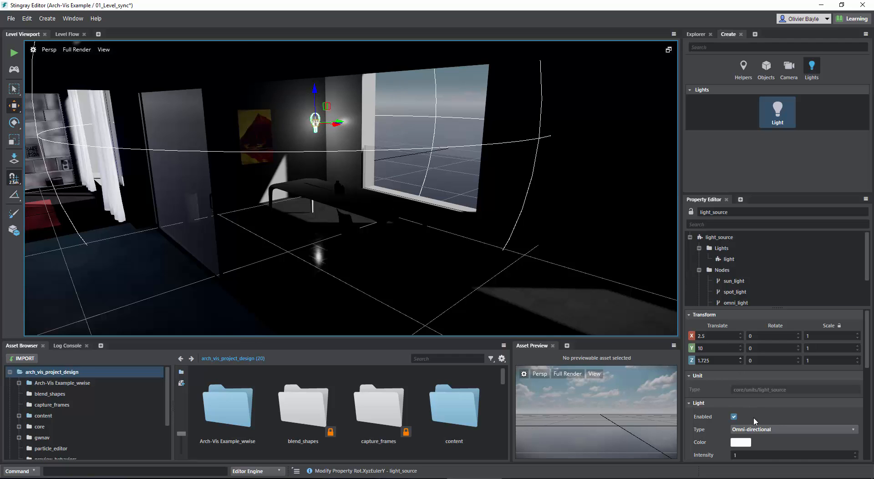
# - Raise the light's intensity to about 48.74 and lift the light to Z 2.5 above the desk
pyautogui.moveTo(858, 455); pyautogui.dragTo(860, 399)
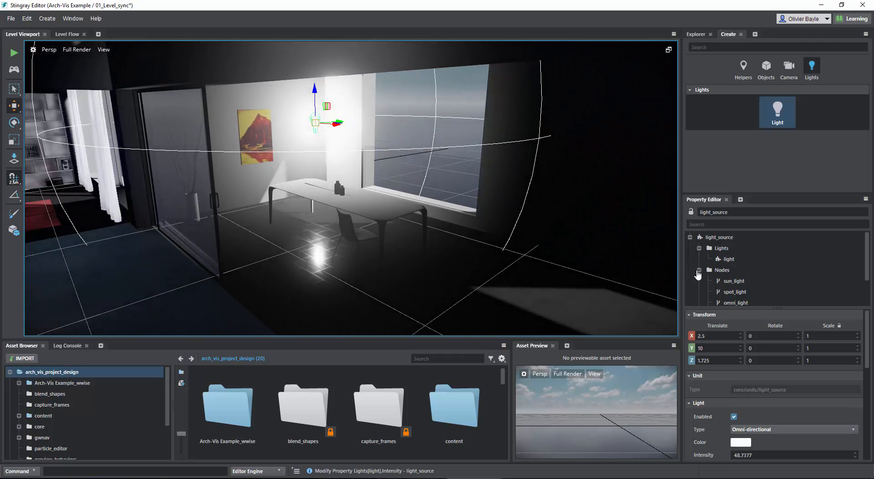
pyautogui.moveTo(315, 101); pyautogui.dragTo(317, 82)
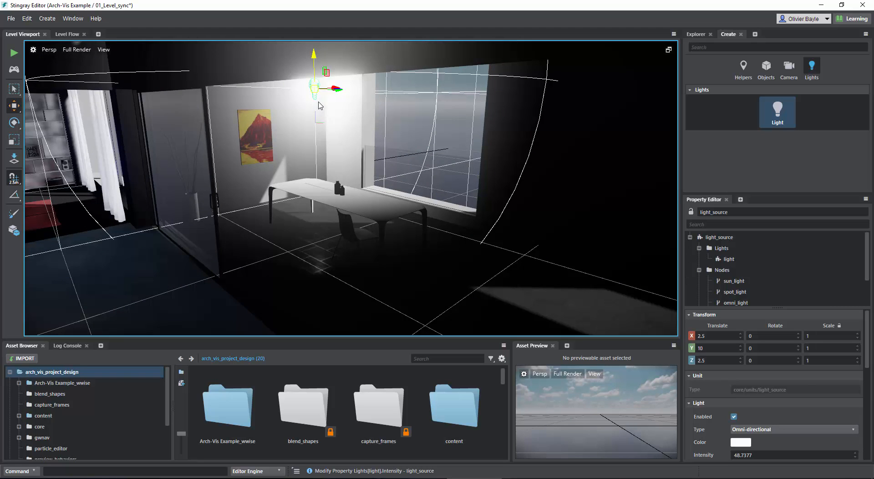
pyautogui.moveTo(399, 217)
pyautogui.mouseDown(button='right')
pyautogui.moveTo(390, 235)
pyautogui.moveTo(404, 232)
pyautogui.moveTo(374, 255)
pyautogui.moveTo(419, 217)
pyautogui.moveTo(296, 241)
pyautogui.moveTo(363, 215)
pyautogui.moveTo(365, 271)
pyautogui.moveTo(433, 205)
pyautogui.moveTo(417, 201)
pyautogui.moveTo(408, 220)
pyautogui.moveTo(413, 211)
pyautogui.mouseUp(button='right')
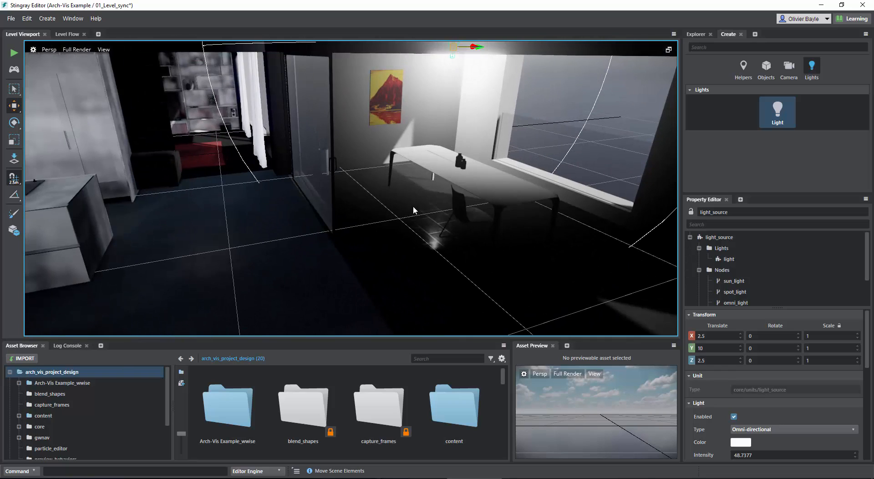
# - Hide the gizmos in the Stingray level viewport
pyautogui.click(101, 50)
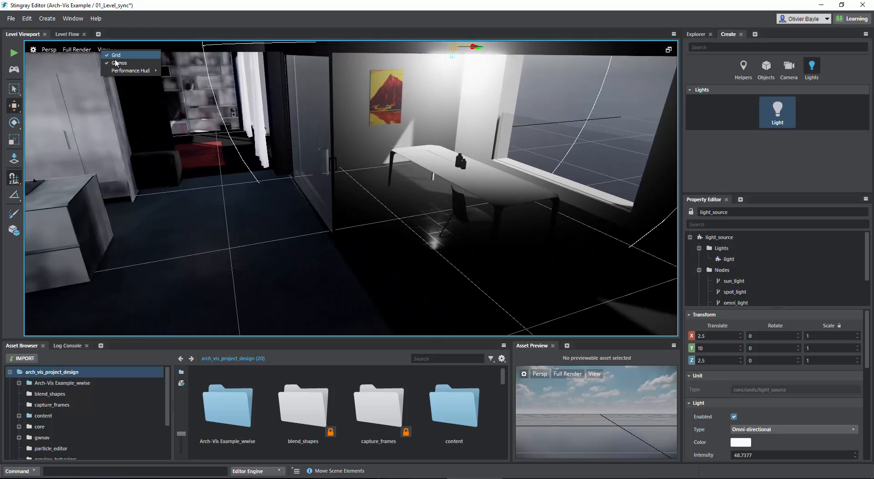
pyautogui.click(117, 63)
pyautogui.moveTo(425, 265); pyautogui.dragTo(460, 232, button='right')
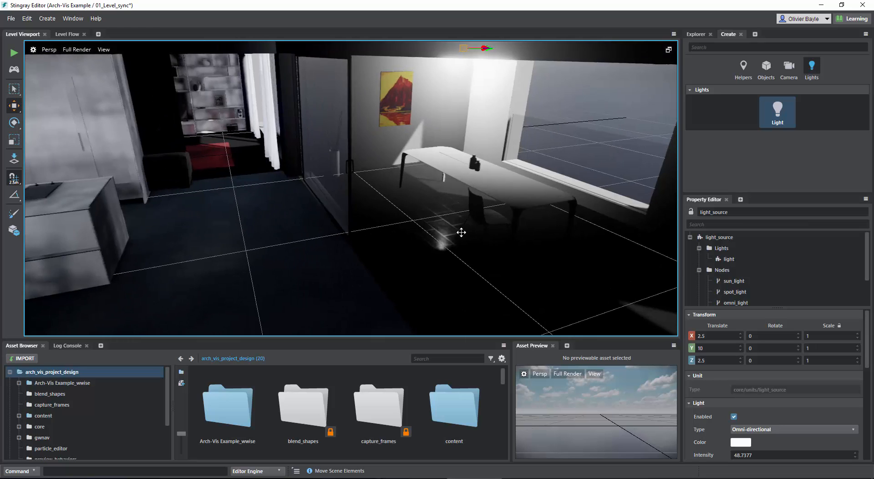
# - Switch to a maximized 3ds Max and clone the chair as three instances spaced along the same side of the table
pyautogui.click(368, 251)
pyautogui.press('f')
pyautogui.hotkey('alt', 'Tab')
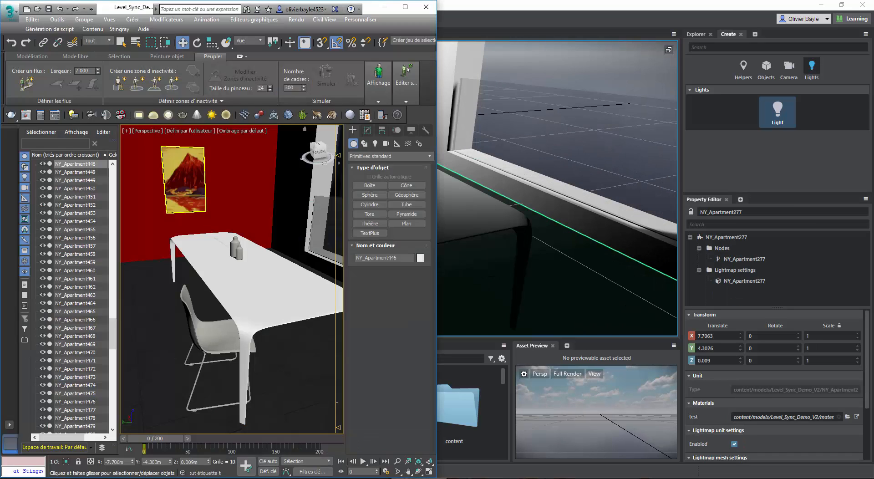
pyautogui.click(404, 8)
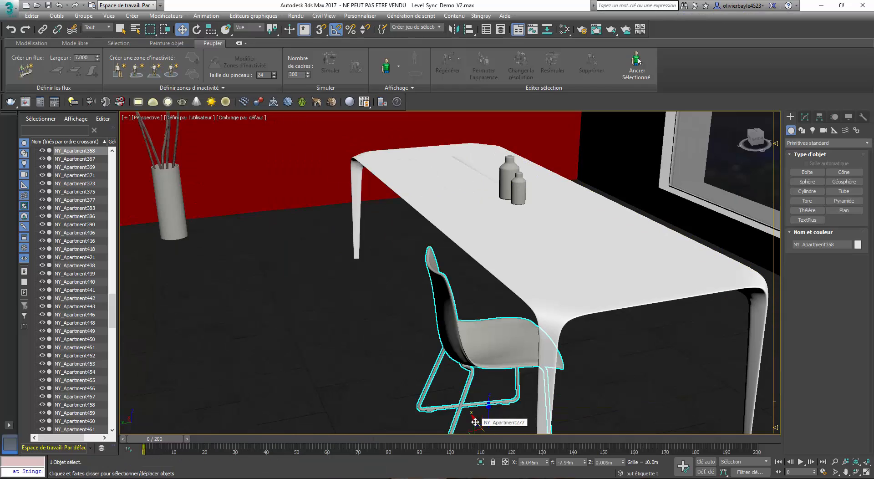
pyautogui.keyDown('shift'); pyautogui.moveTo(474, 416); pyautogui.dragTo(434, 358); pyautogui.keyUp('shift')
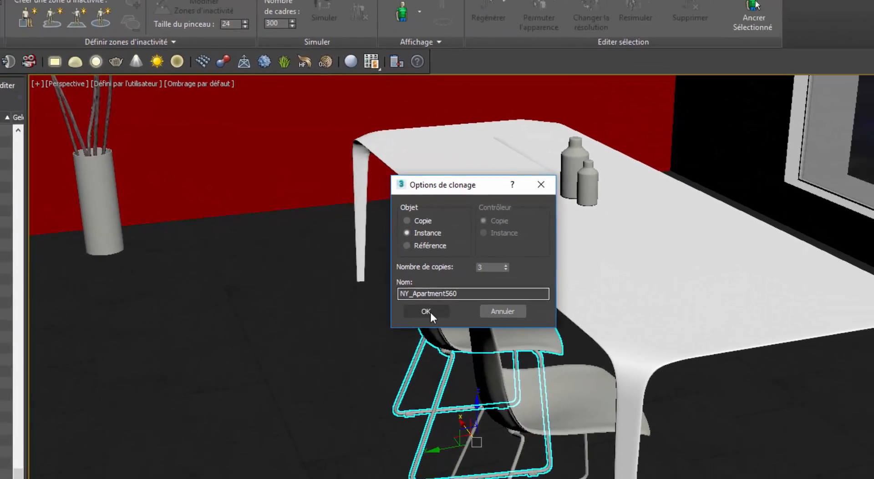
pyautogui.click(437, 327)
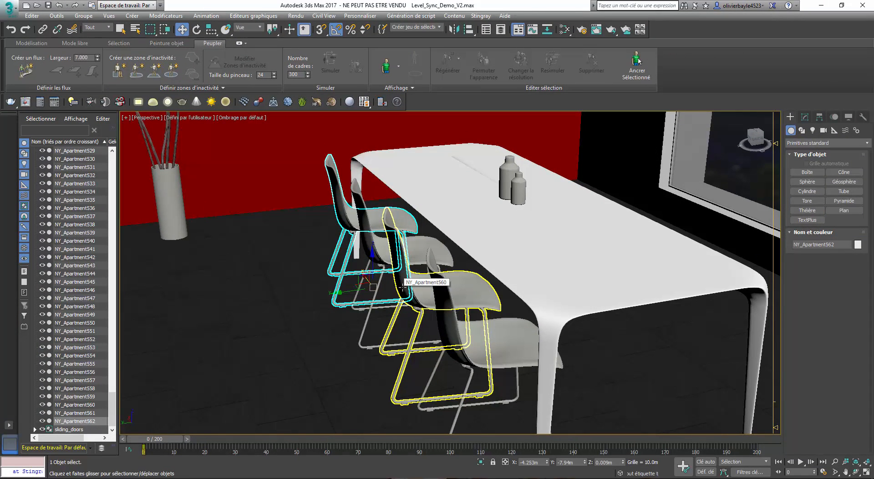
# - Select all four chairs and clone them once as instances on the window side of the table
pyautogui.moveTo(402, 286); pyautogui.dragTo(430, 244)
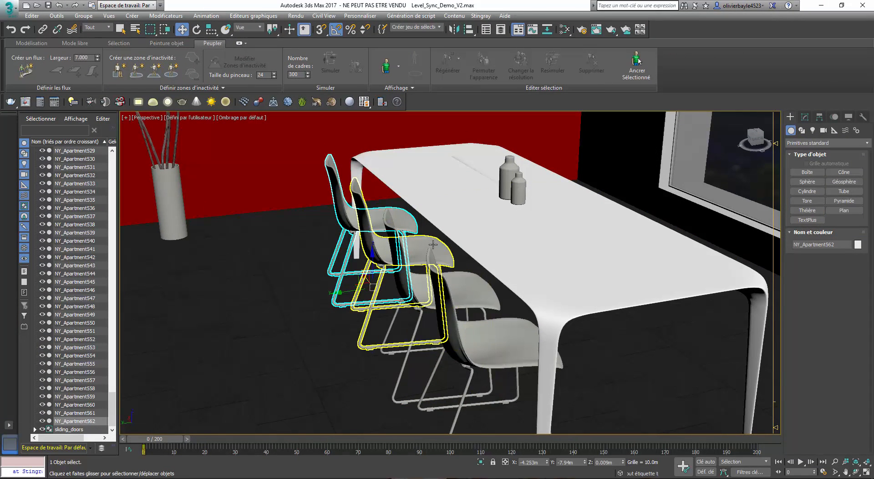
pyautogui.keyDown('ctrl'); pyautogui.click(433, 245); pyautogui.keyUp('ctrl')
pyautogui.keyDown('ctrl'); pyautogui.click(471, 301); pyautogui.keyUp('ctrl')
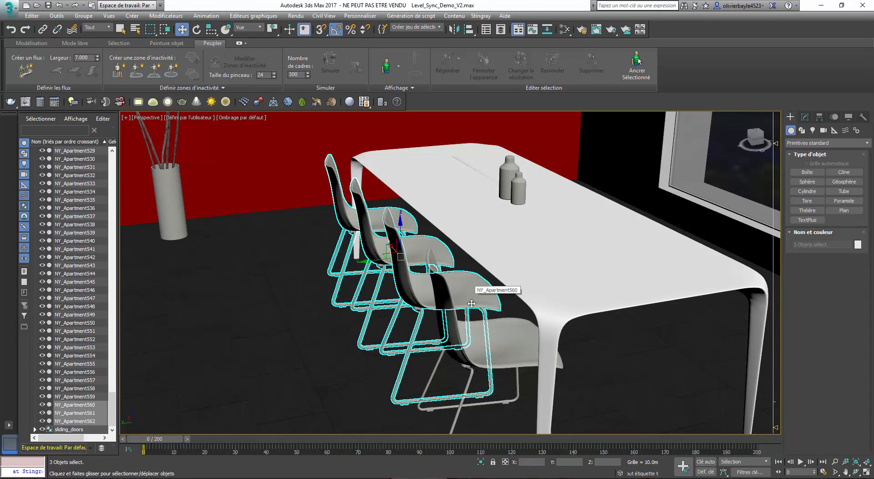
pyautogui.keyDown('ctrl'); pyautogui.click(523, 342); pyautogui.keyUp('ctrl')
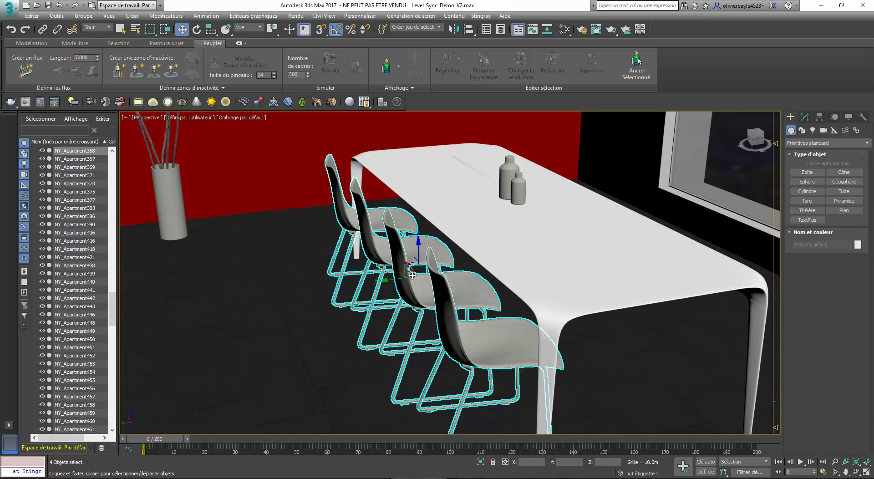
pyautogui.moveTo(393, 280); pyautogui.dragTo(646, 239)
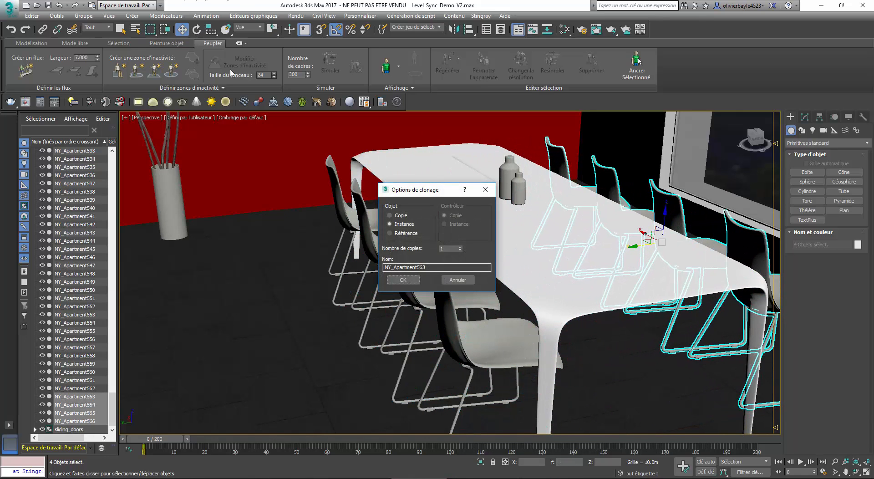
pyautogui.click(403, 280)
# - Rotate the window-side chairs to face the table and move them about 0.2 m toward it
pyautogui.press('e')
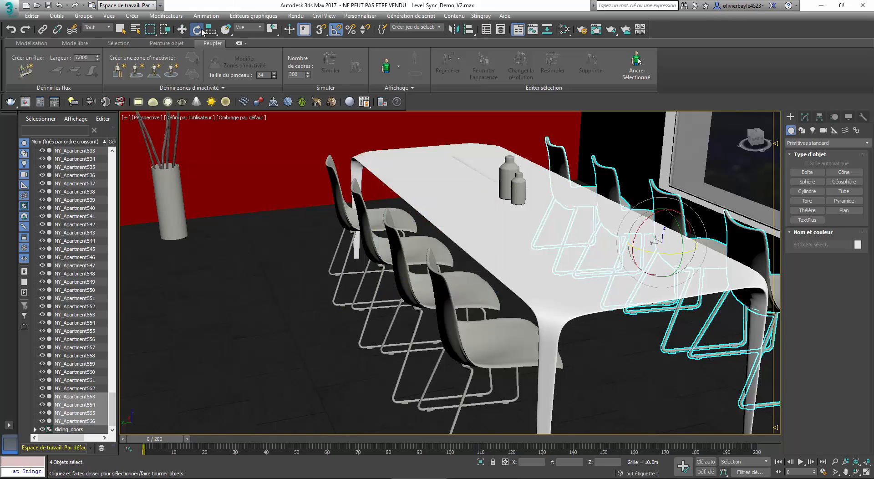
pyautogui.moveTo(667, 253); pyautogui.dragTo(588, 236)
pyautogui.moveTo(500, 255); pyautogui.dragTo(311, 273, button='middle')
pyautogui.moveTo(503, 272); pyautogui.dragTo(497, 272)
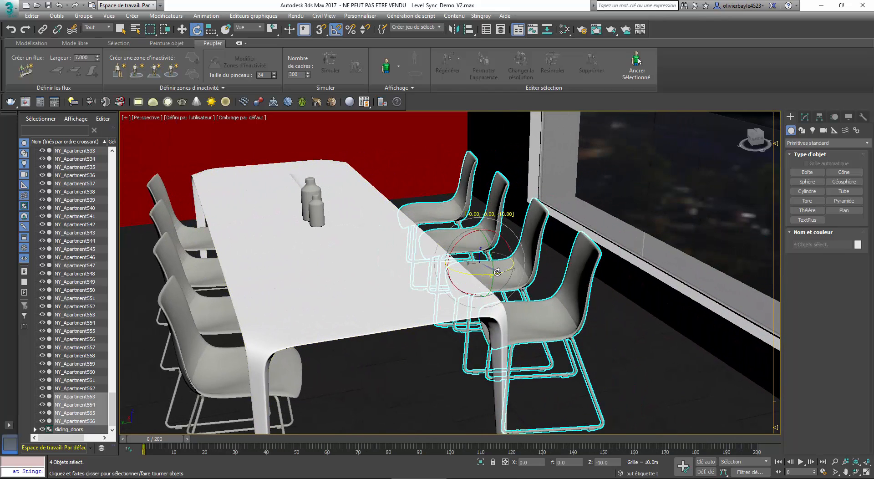
pyautogui.click(182, 30)
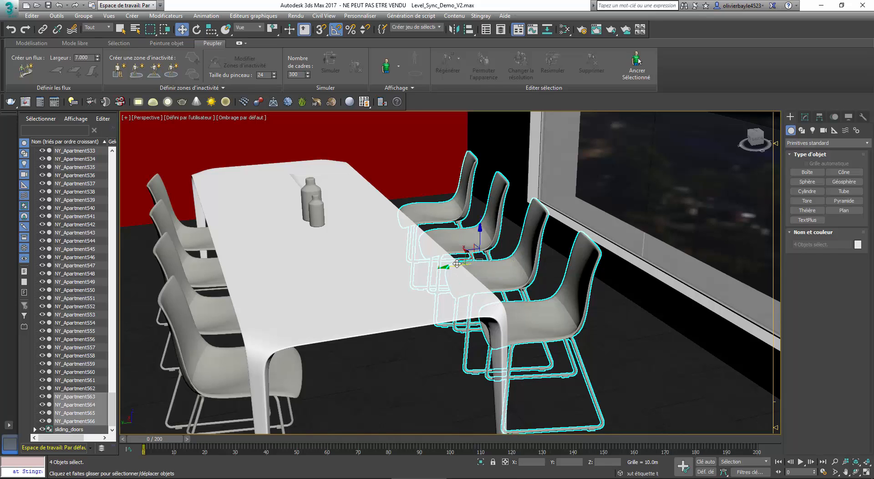
pyautogui.moveTo(457, 264); pyautogui.dragTo(424, 258)
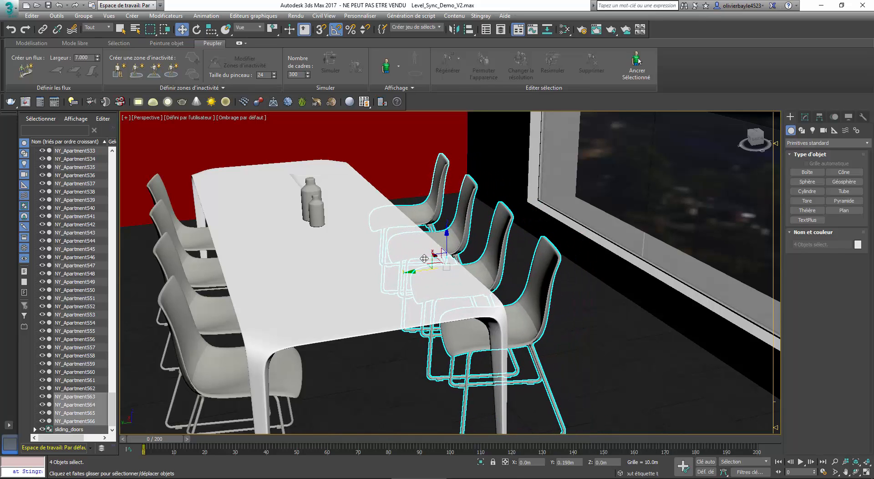
# - Rotate the second-nearest window-side chair 15° about Z so it differs from its neighbours
pyautogui.click(495, 232)
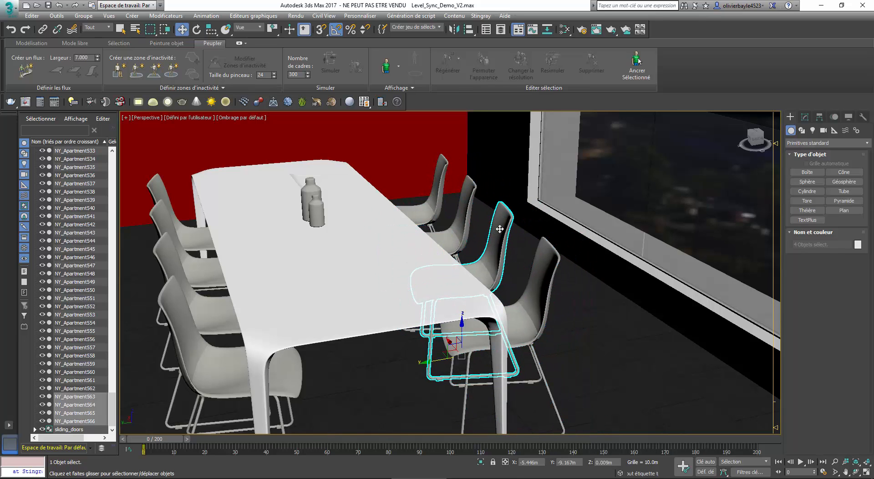
pyautogui.click(197, 29)
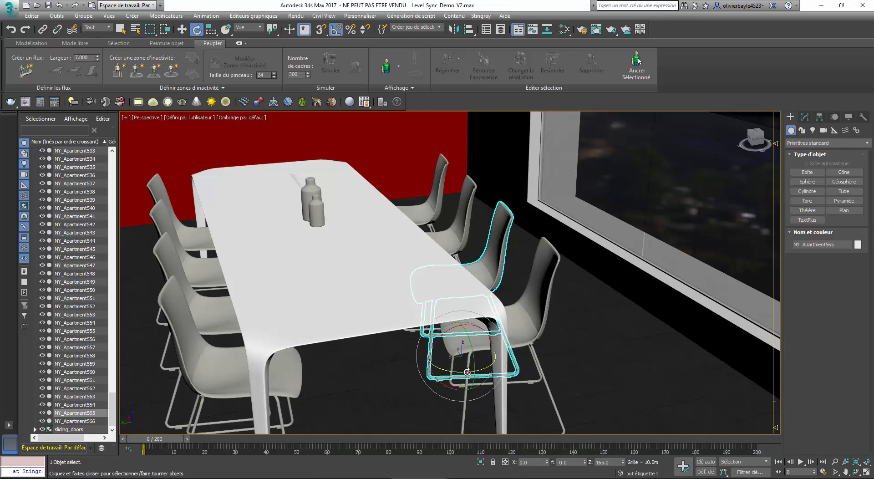
pyautogui.moveTo(467, 371); pyautogui.dragTo(473, 372)
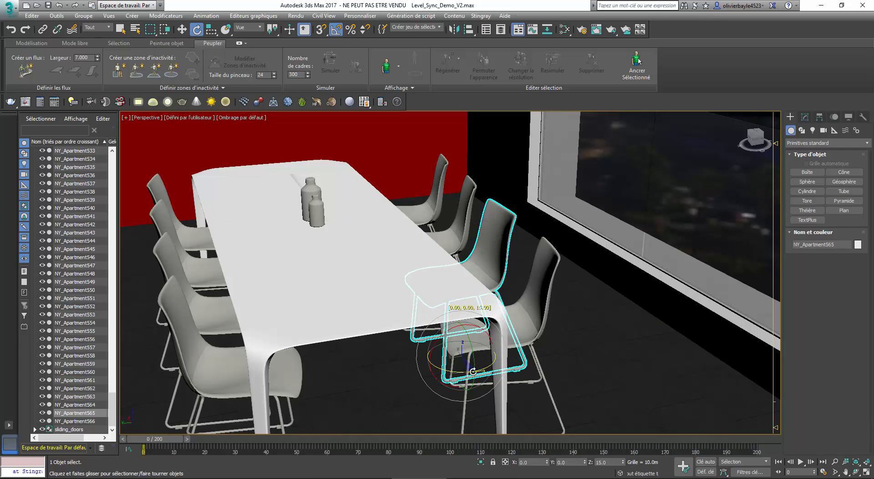
pyautogui.moveTo(444, 293); pyautogui.dragTo(489, 294, button='middle')
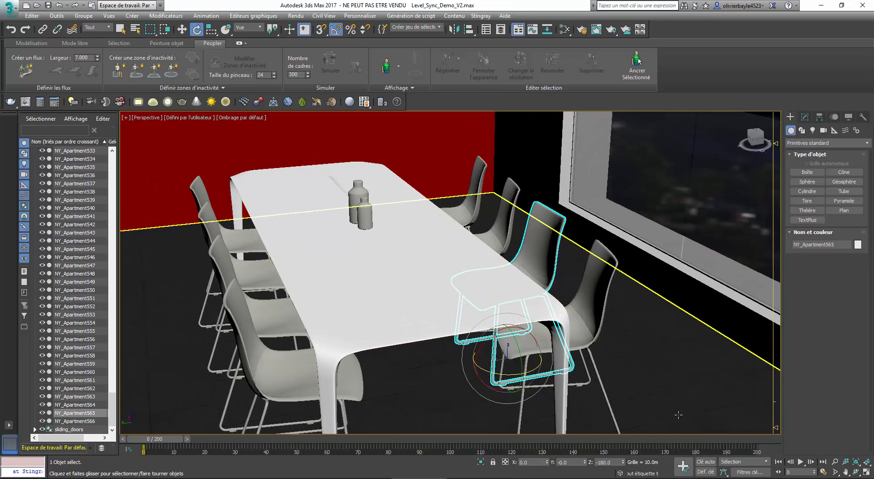
# - Select all eight chairs around the table
pyautogui.click(201, 194)
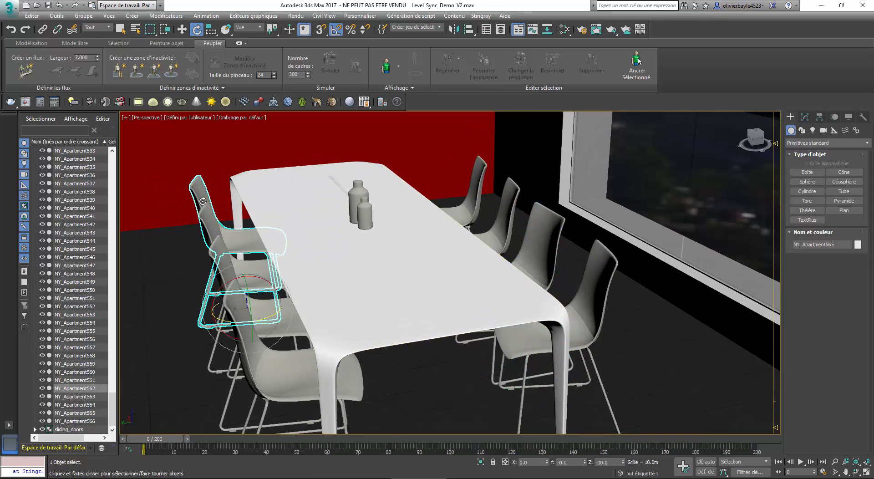
pyautogui.keyDown('ctrl'); pyautogui.click(220, 228); pyautogui.keyUp('ctrl')
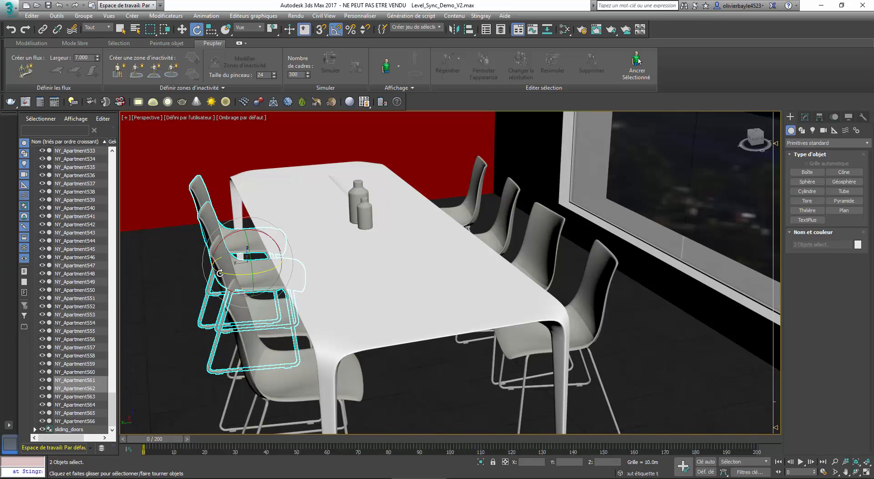
pyautogui.keyDown('ctrl'); pyautogui.click(310, 328); pyautogui.keyUp('ctrl')
pyautogui.keyDown('ctrl'); pyautogui.click(346, 377); pyautogui.keyUp('ctrl')
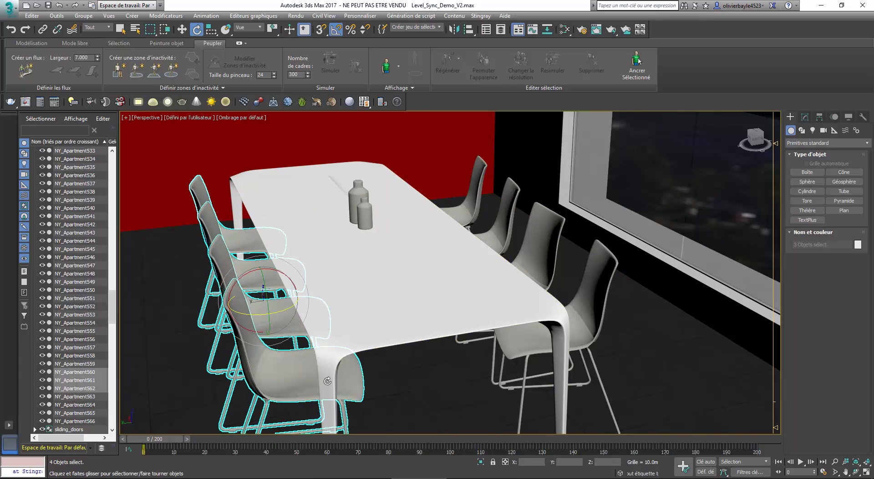
pyautogui.keyDown('ctrl'); pyautogui.click(598, 285); pyautogui.keyUp('ctrl')
pyautogui.keyDown('ctrl'); pyautogui.click(546, 238); pyautogui.keyUp('ctrl')
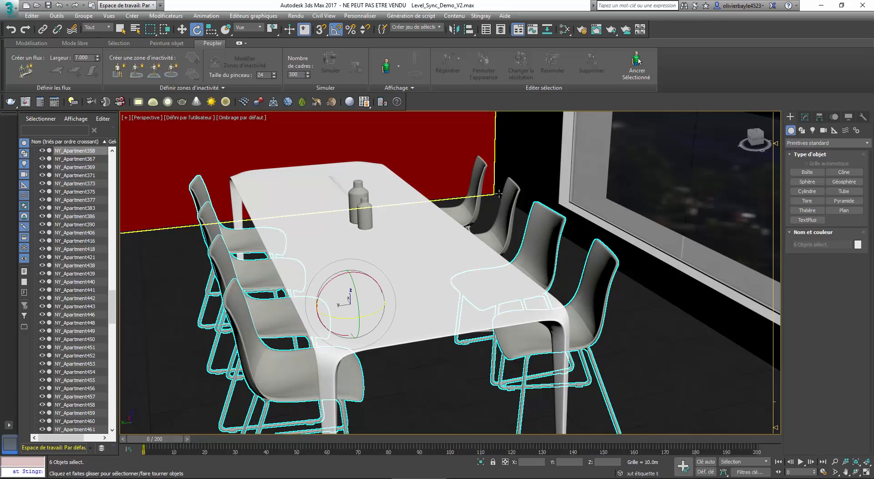
pyautogui.keyDown('ctrl'); pyautogui.click(512, 208); pyautogui.keyUp('ctrl')
pyautogui.keyDown('ctrl'); pyautogui.click(476, 194); pyautogui.keyUp('ctrl')
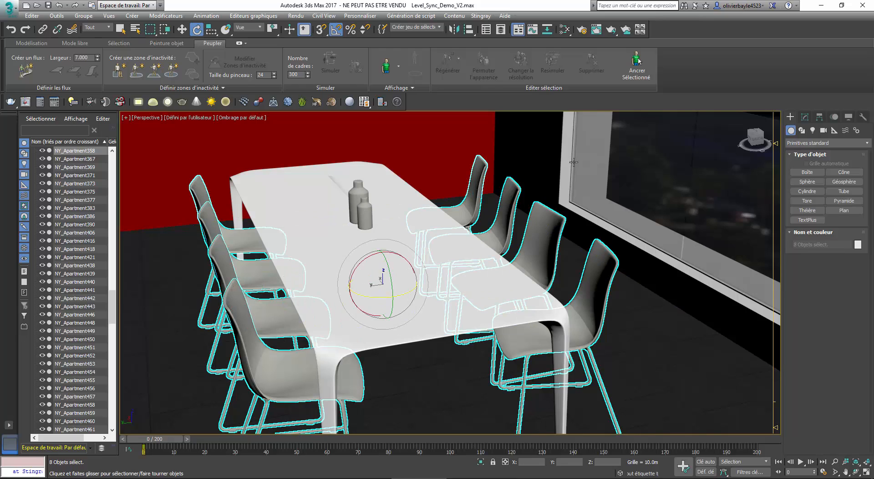
# - Arrange 3ds Max and Stingray side by side, each filling half of the screen
pyautogui.moveTo(482, 6); pyautogui.dragTo(1, 77)
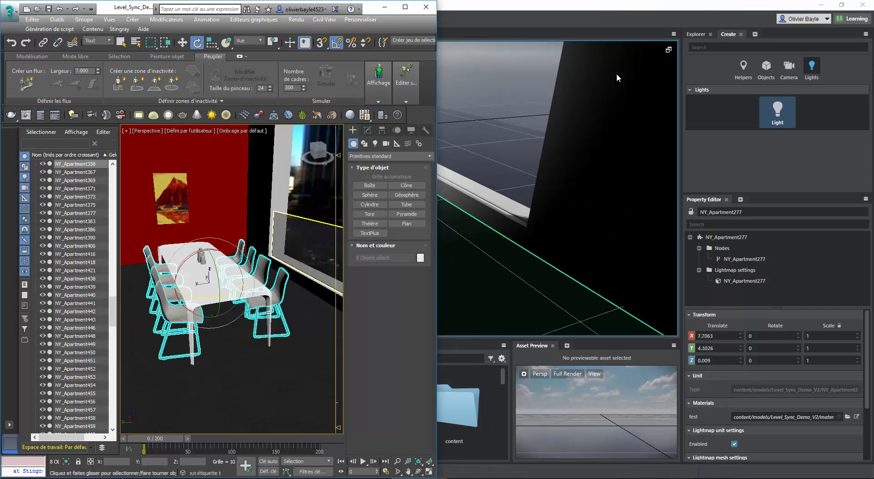
pyautogui.moveTo(591, 5); pyautogui.dragTo(873, 91)
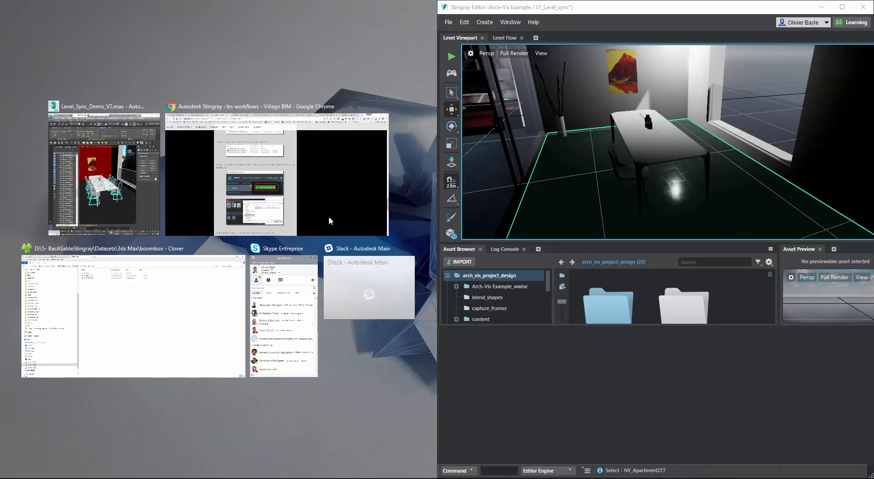
pyautogui.click(105, 178)
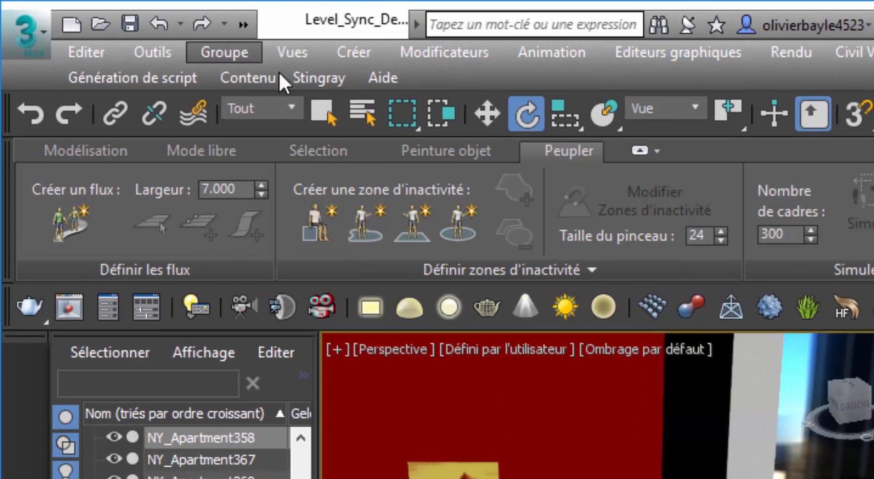
# - Send the selected chairs to Stingray with Level Send Selected and close the send dialog
pyautogui.click(316, 81)
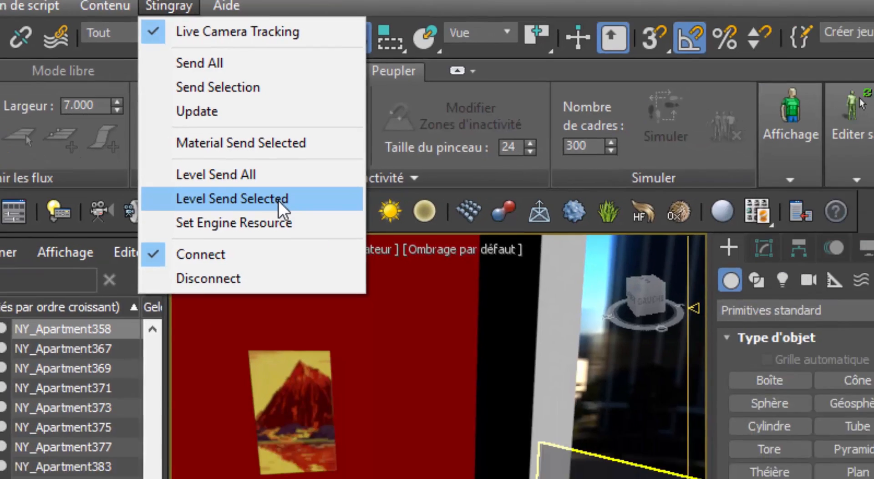
pyautogui.click(440, 293)
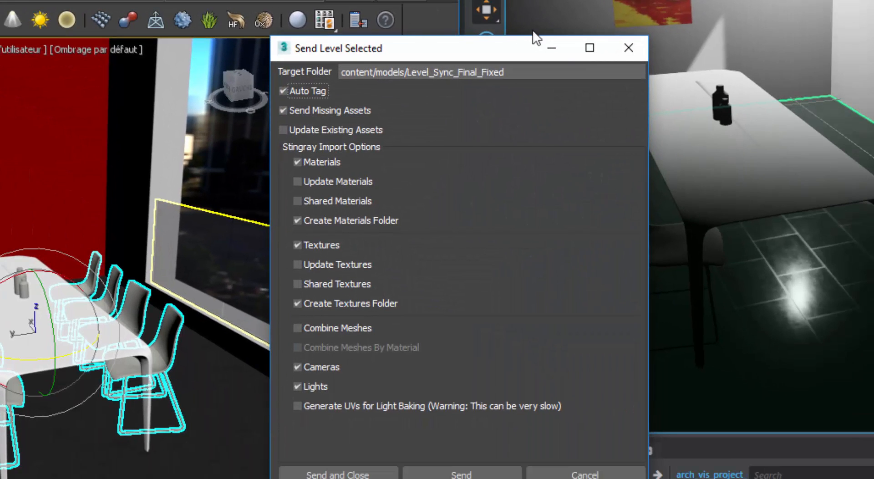
pyautogui.click(482, 472)
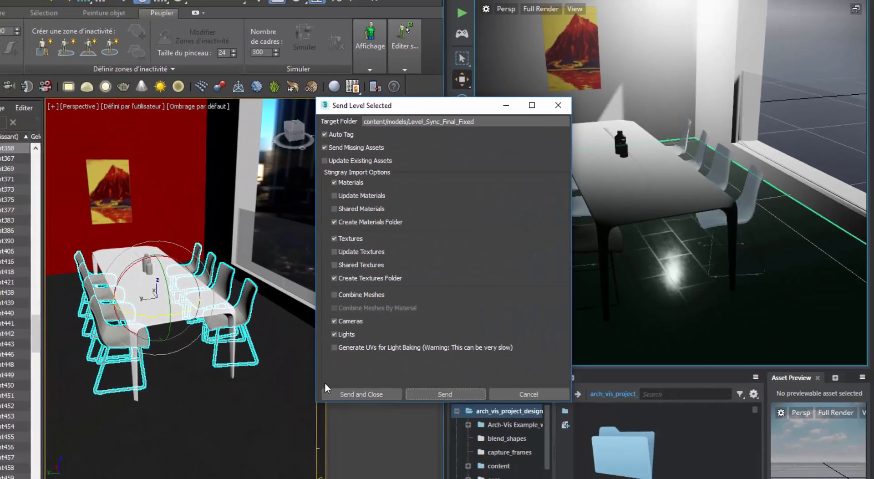
pyautogui.click(558, 105)
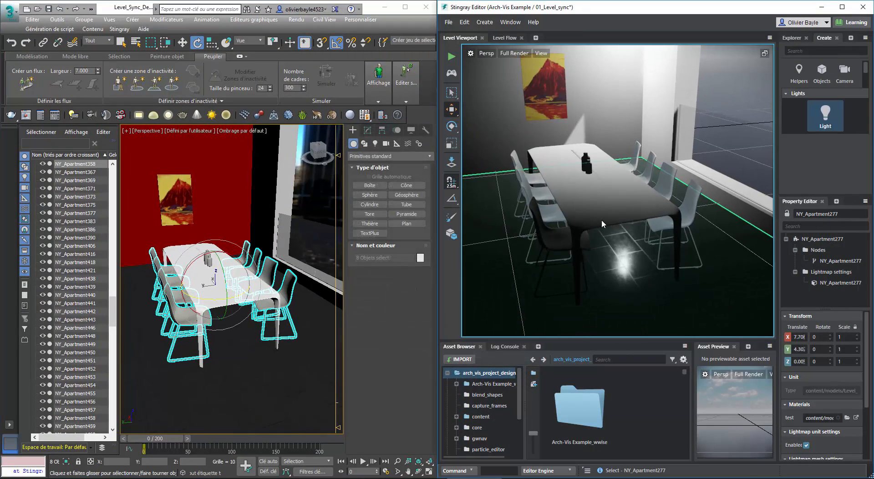
# - Select the nearest wall-side chair in the Stingray level and find its asset in the Asset Browser
pyautogui.click(538, 222)
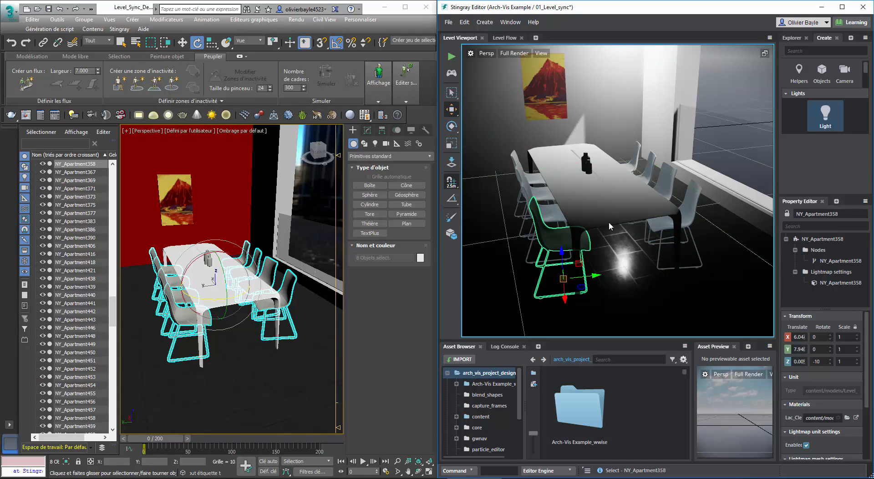
pyautogui.rightClick(552, 233)
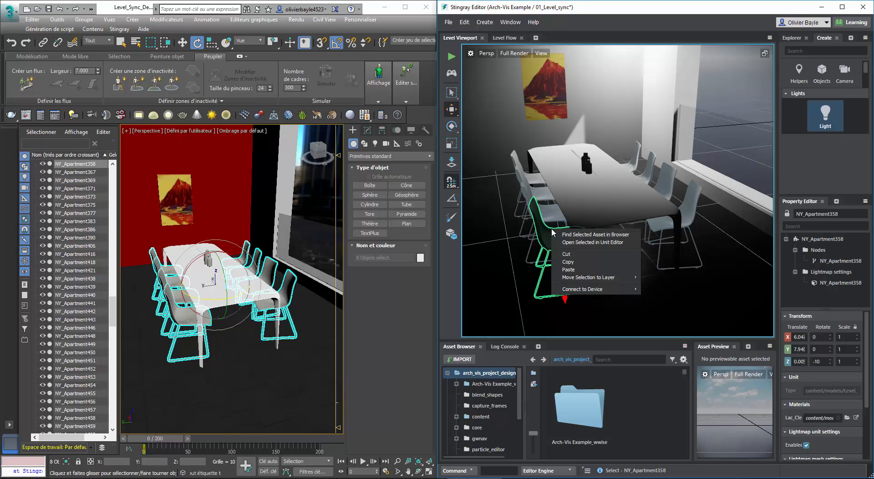
pyautogui.click(574, 235)
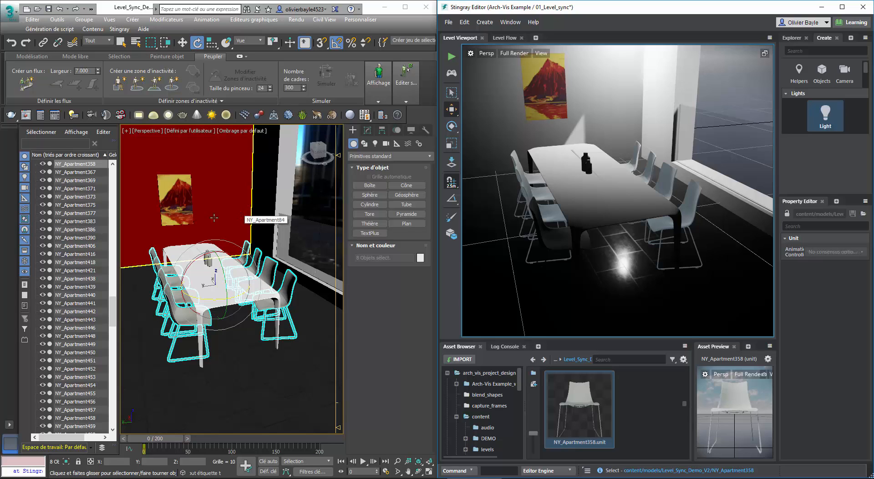
# - In 3ds Max, move the bottles on the table about 1 m along X toward the table's near end
pyautogui.click(182, 42)
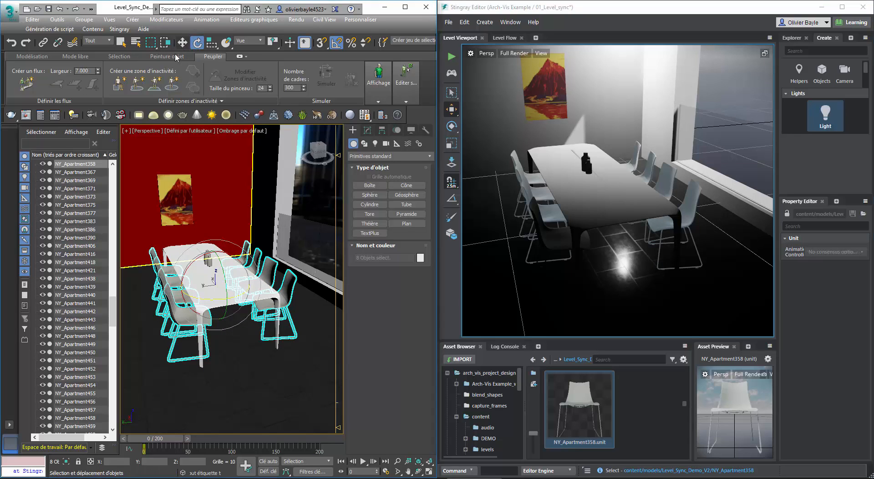
pyautogui.click(208, 258)
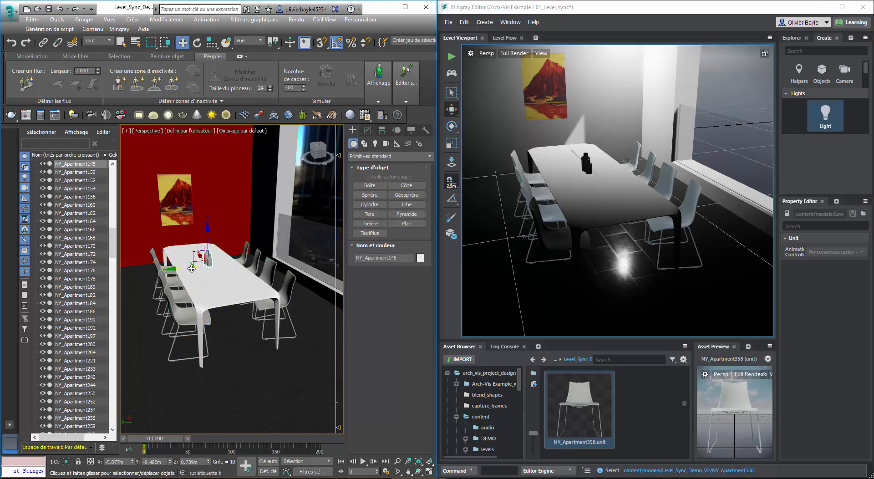
pyautogui.moveTo(200, 258); pyautogui.dragTo(224, 279)
# - Send the moved bottles to Stingray with Level Send Selected and close the send dialog
pyautogui.click(120, 29)
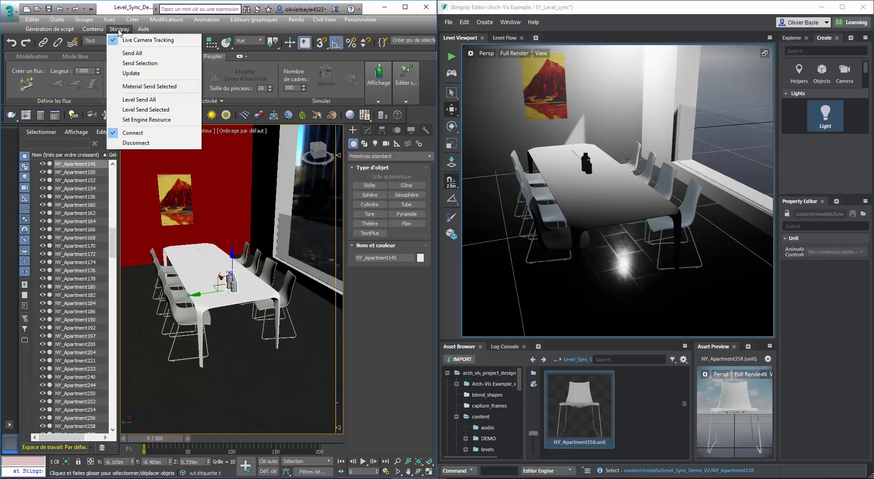
pyautogui.click(139, 110)
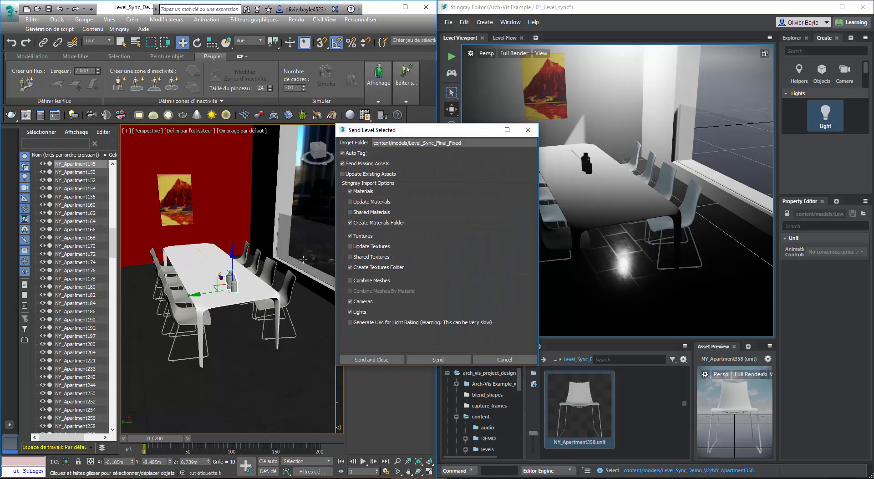
pyautogui.click(441, 360)
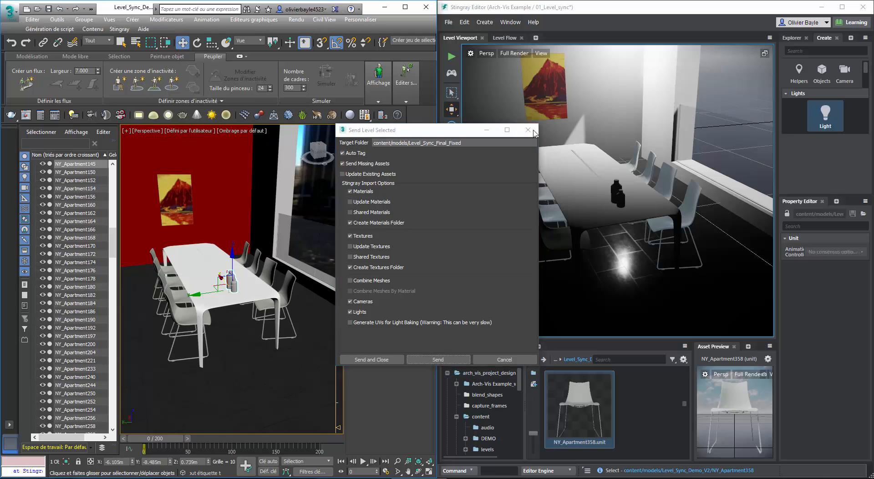
pyautogui.click(528, 130)
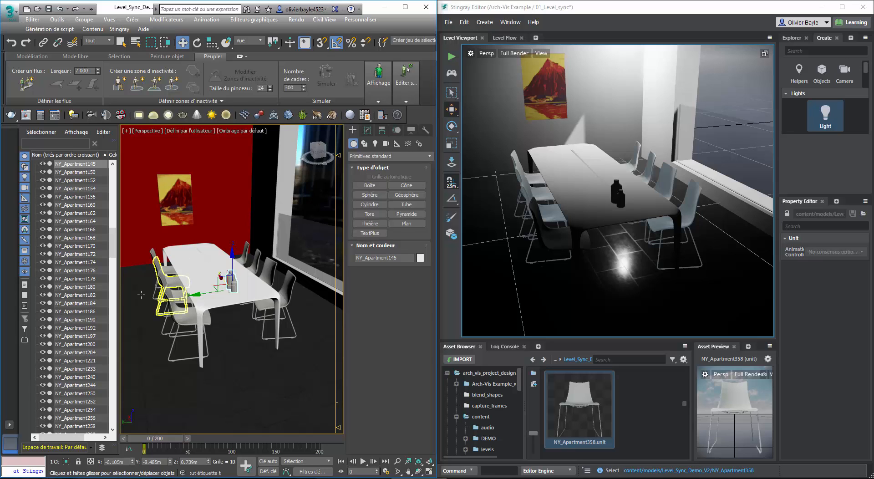
# - Restore the 01_level_sync state set in 3ds Max and frame the ottoman in front of the sofa
pyautogui.rightClick(212, 191)
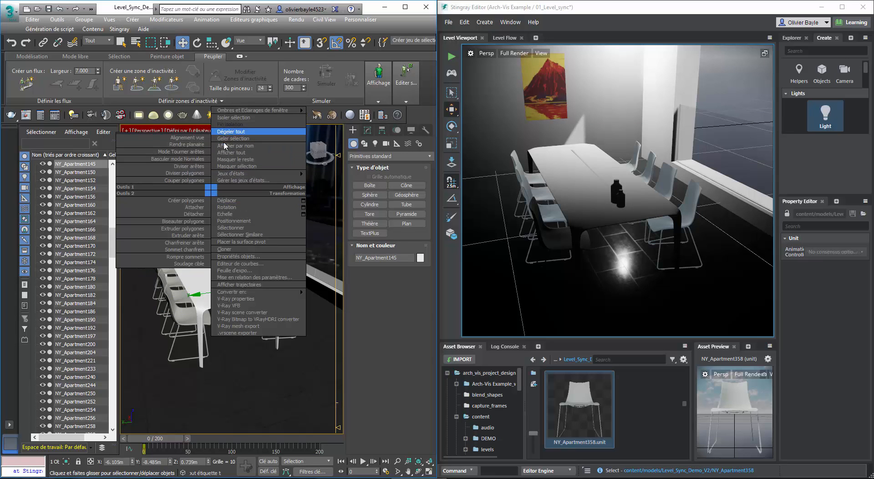
pyautogui.moveTo(252, 176)
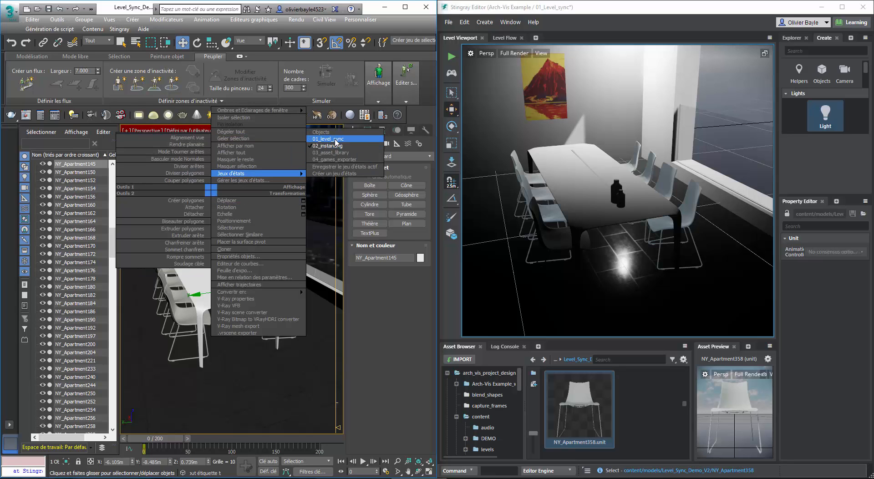
pyautogui.click(335, 139)
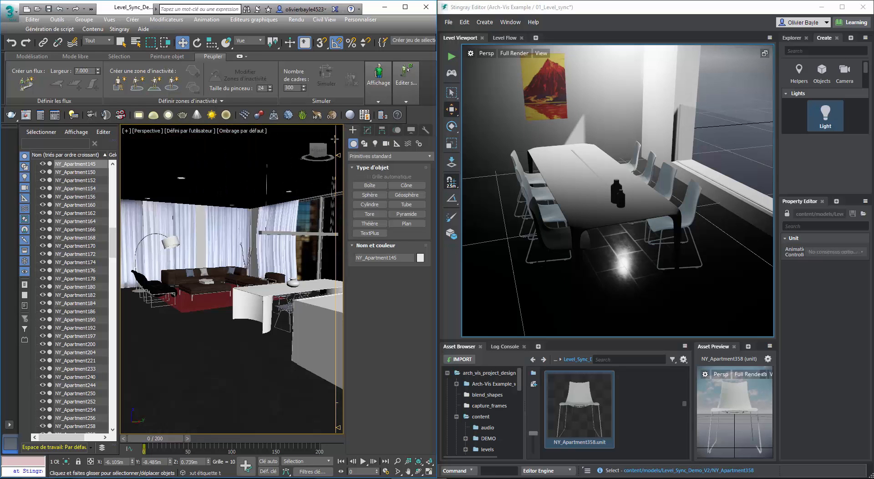
pyautogui.scroll(8, 207, 309)
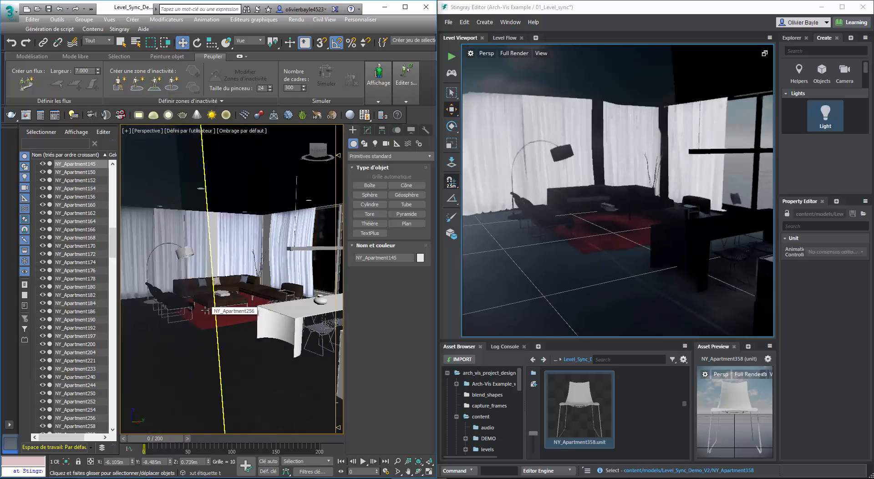
pyautogui.scroll(-3, 209, 309)
pyautogui.moveTo(212, 308); pyautogui.dragTo(222, 337, button='middle')
pyautogui.scroll(2, 223, 337)
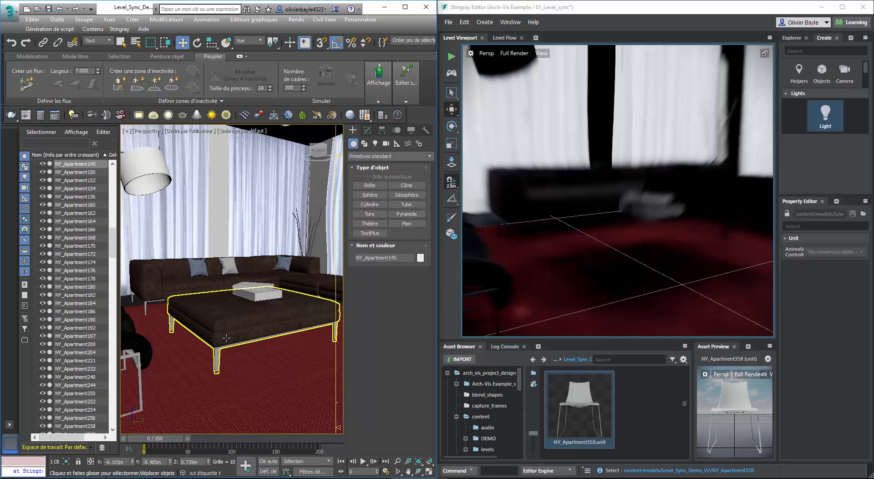
# - Maximize the 3ds Max window and launch the 3ds Max Asset Library
pyautogui.click(405, 7)
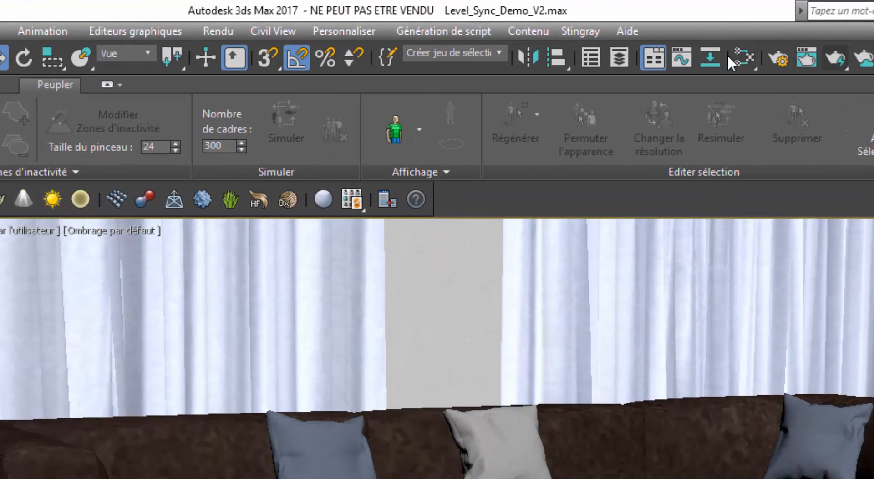
pyautogui.click(598, 28)
pyautogui.moveTo(510, 33)
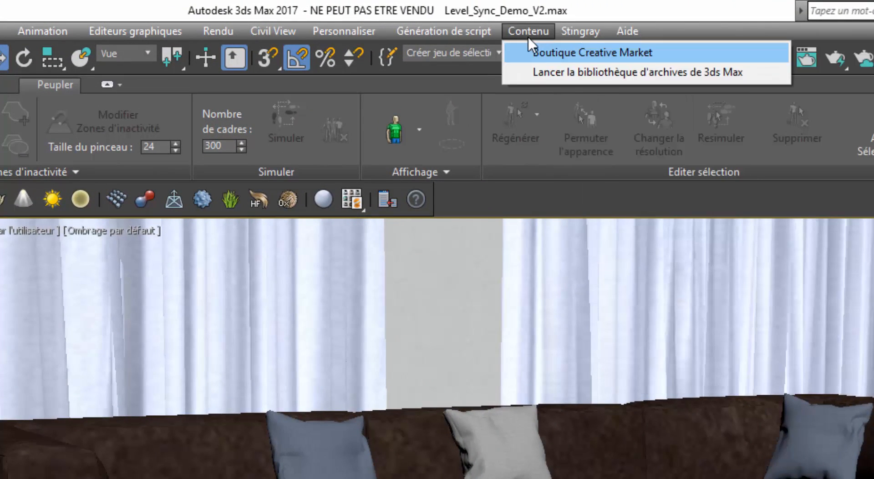
pyautogui.click(545, 71)
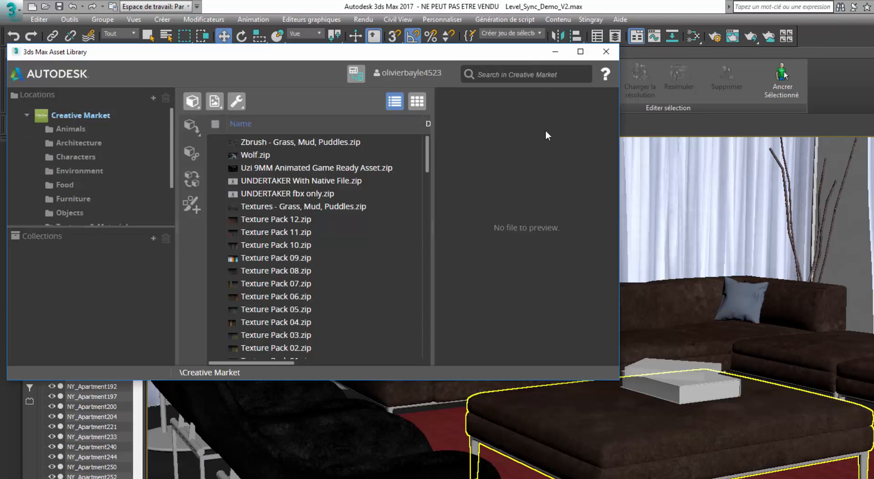
# - Import boombox.max from the library's boombox folder into the scene, placing it on the floor beside the ottoman
pyautogui.scroll(-2, 80, 182)
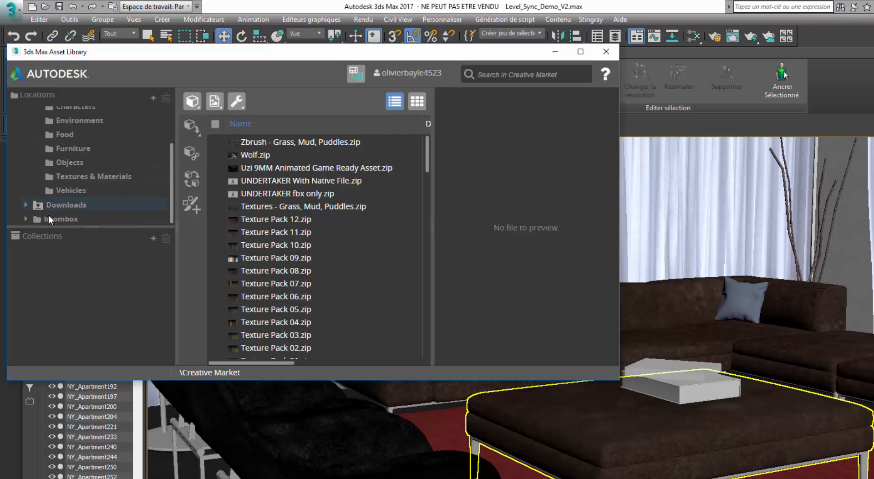
pyautogui.click(32, 220)
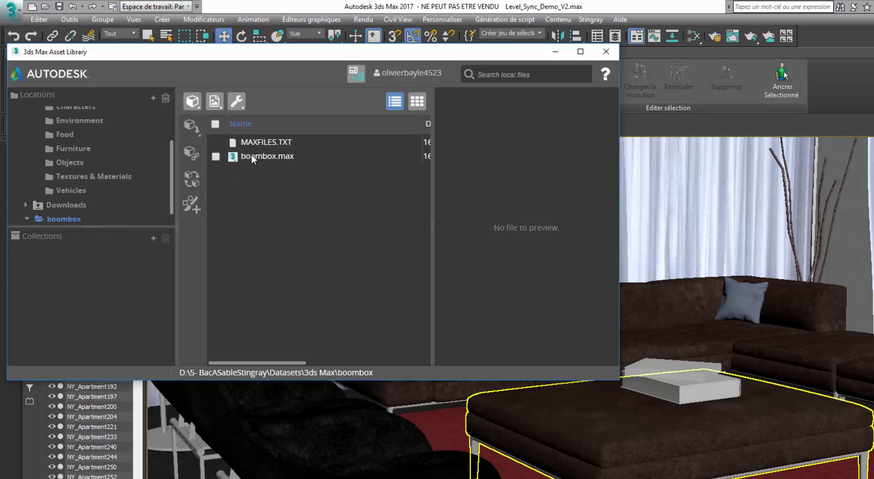
pyautogui.moveTo(833, 458); pyautogui.dragTo(705, 416)
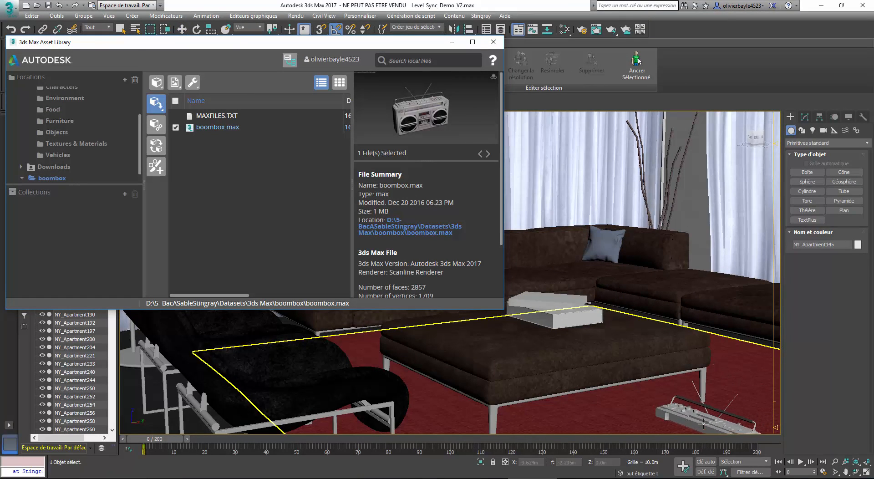
pyautogui.click(703, 422)
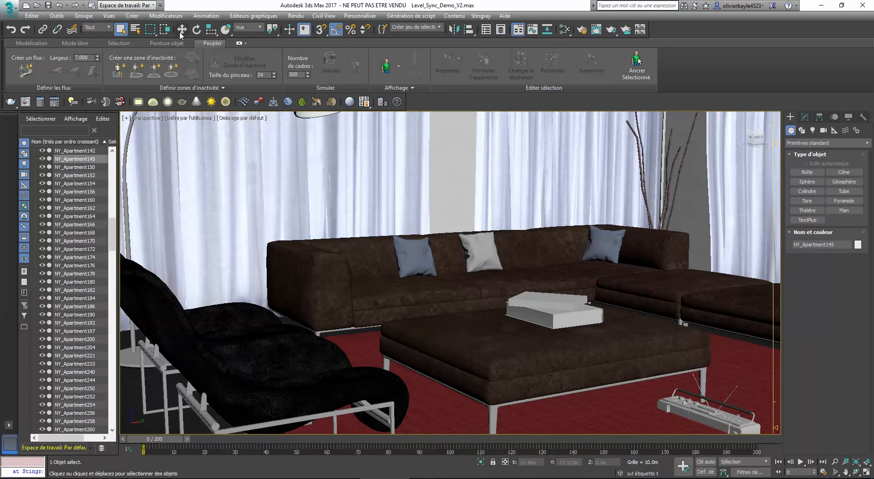
# - Move the boombox onto the ottoman's near corner, at about X -10.05 m, Y -3.12 m, Z 0.38 m
pyautogui.click(182, 31)
pyautogui.click(707, 423)
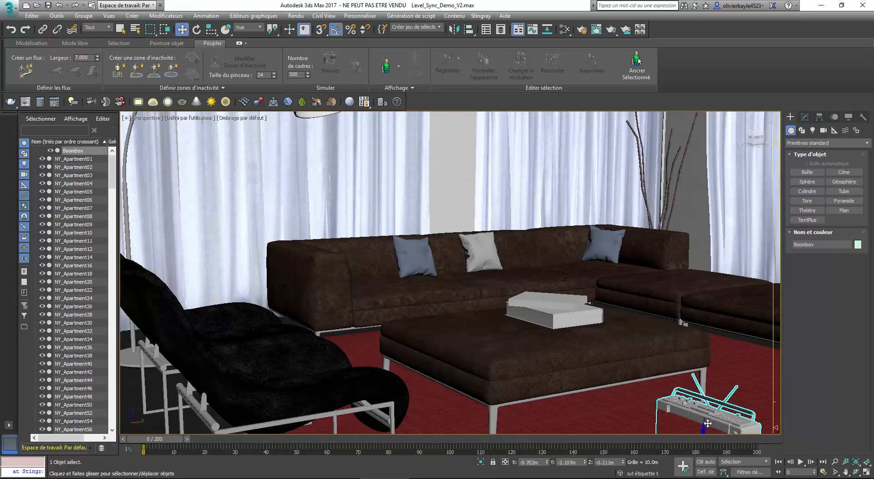
pyautogui.moveTo(704, 429); pyautogui.dragTo(511, 366)
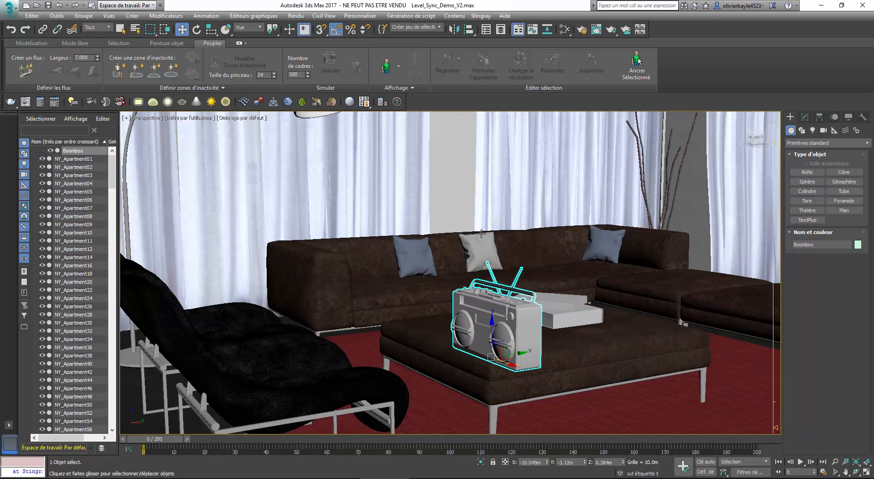
# - Rotate the boombox 40° about Z so its speakers face the viewer
pyautogui.click(197, 29)
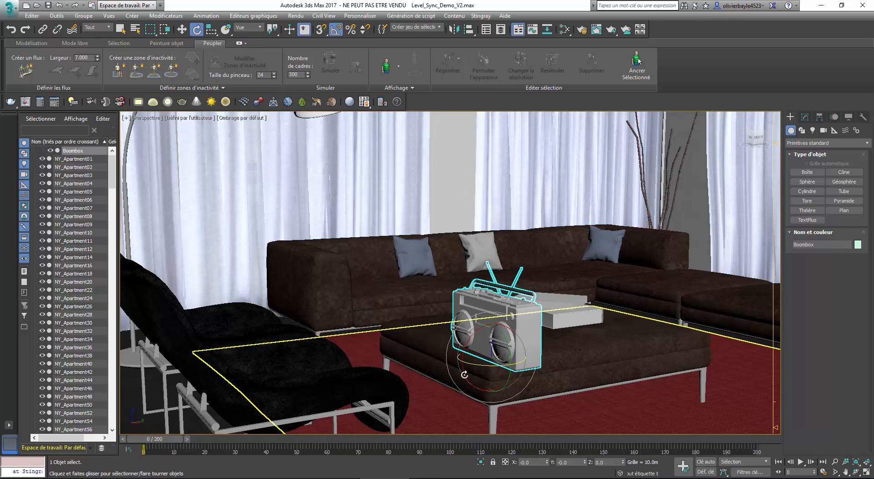
pyautogui.moveTo(468, 366); pyautogui.dragTo(500, 328)
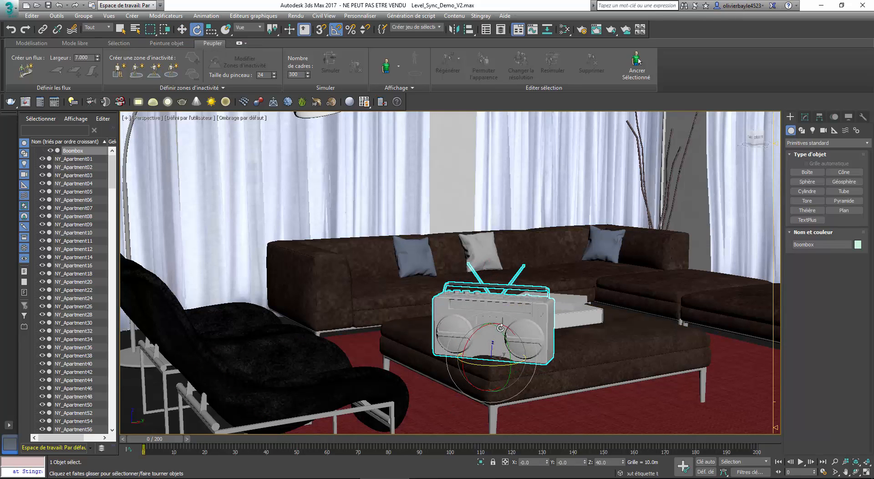
pyautogui.moveTo(500, 328); pyautogui.dragTo(545, 327, button='middle')
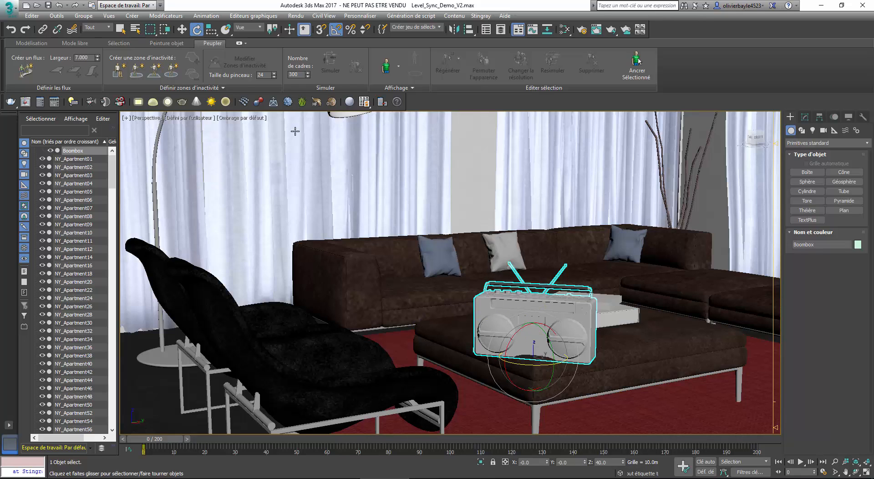
# - Send the boombox to Stingray with Level Send Selected and close the send dialog
pyautogui.click(480, 16)
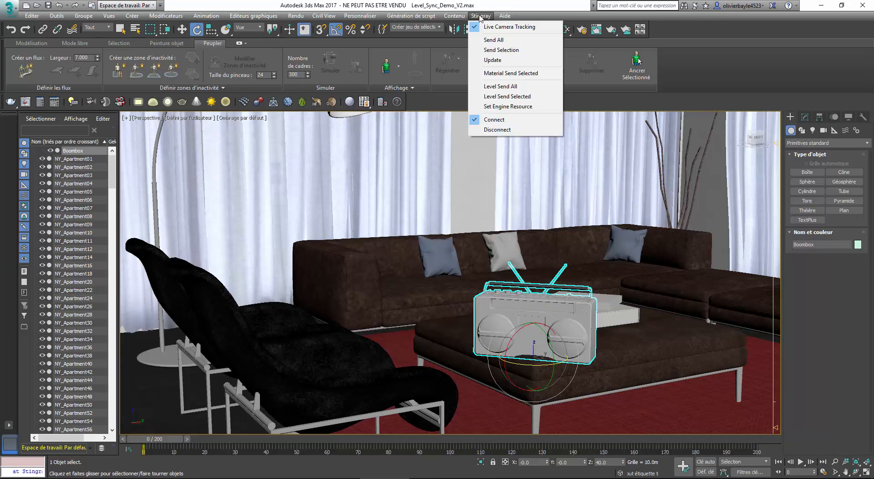
pyautogui.click(494, 101)
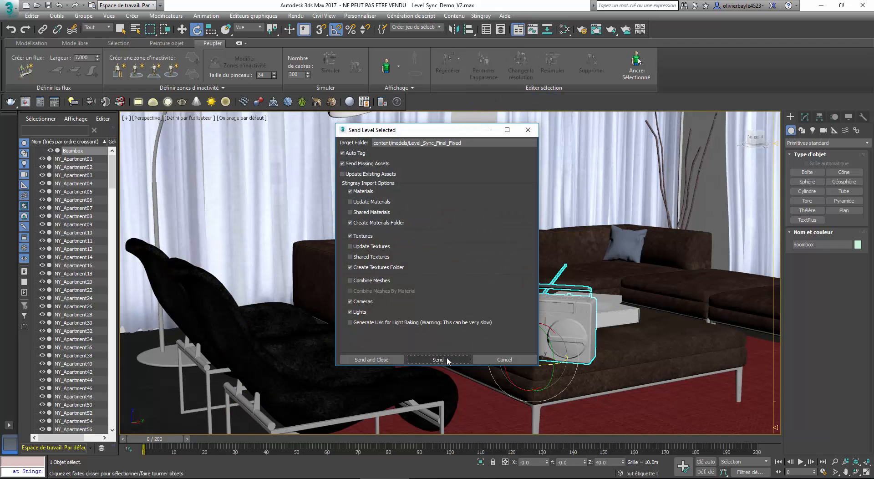
pyautogui.click(447, 360)
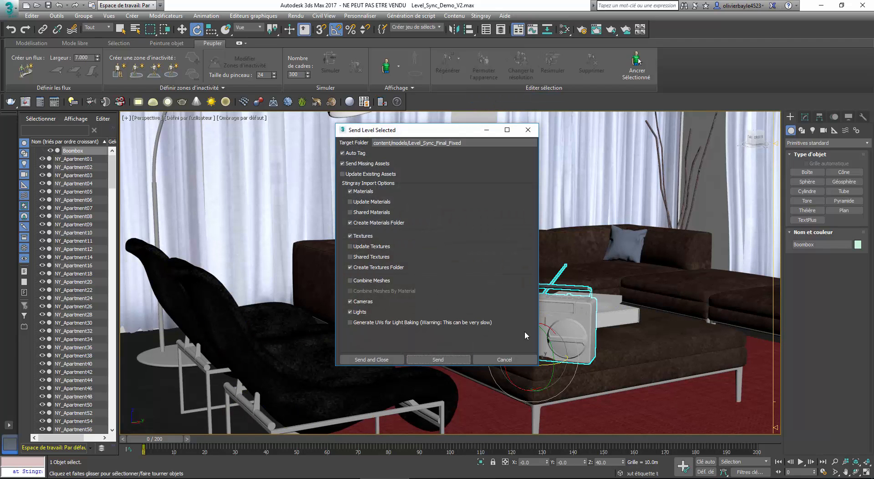
pyautogui.click(528, 130)
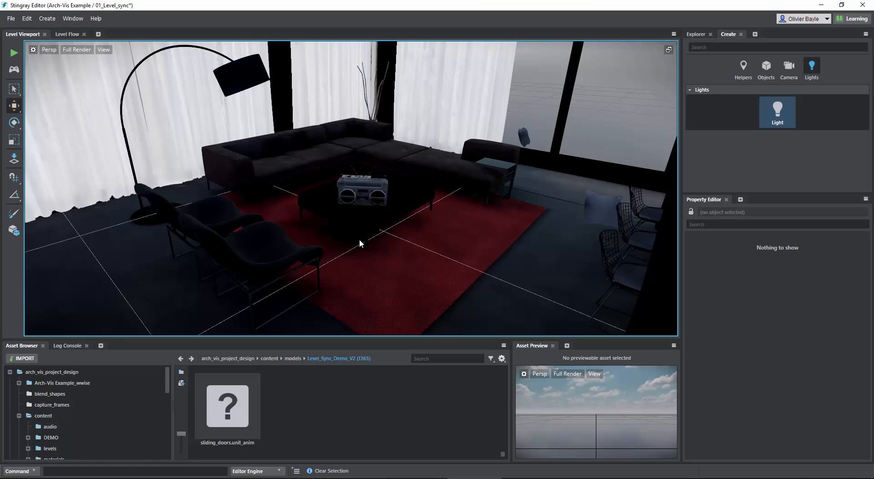
# - Select the boombox in the Stingray level and frame it for a closer look
pyautogui.moveTo(360, 244); pyautogui.dragTo(384, 282, button='middle')
pyautogui.scroll(5, 410, 267)
pyautogui.scroll(-5, 412, 267)
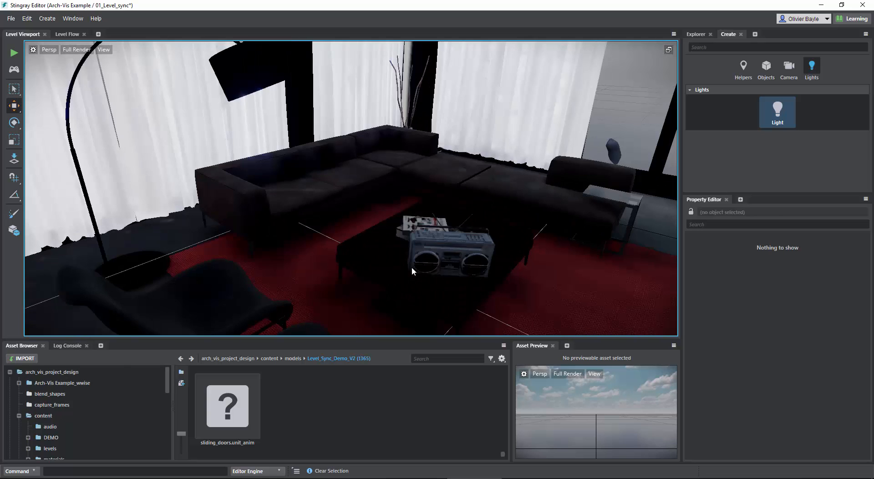
pyautogui.click(454, 252)
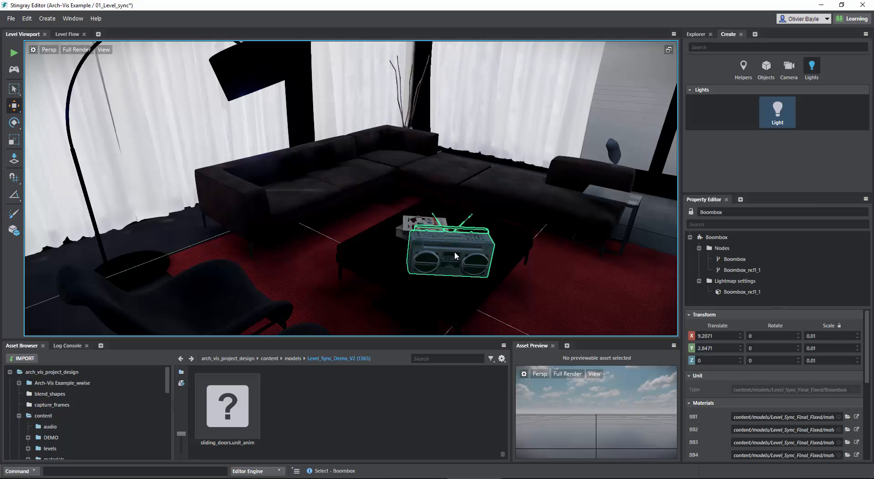
pyautogui.press('f')
pyautogui.moveTo(424, 249); pyautogui.dragTo(429, 257, button='right')
pyautogui.moveTo(429, 257)
pyautogui.mouseDown(button='middle')
pyautogui.moveTo(416, 235)
pyautogui.moveTo(419, 254)
pyautogui.mouseUp(button='middle')
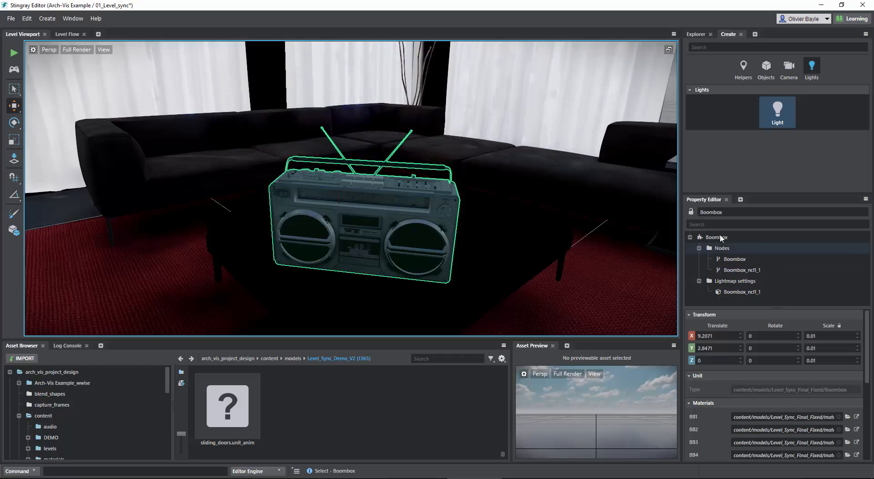
# - Open the boombox's BB1 material to examine its texture maps and settings
pyautogui.scroll(-2, 774, 364)
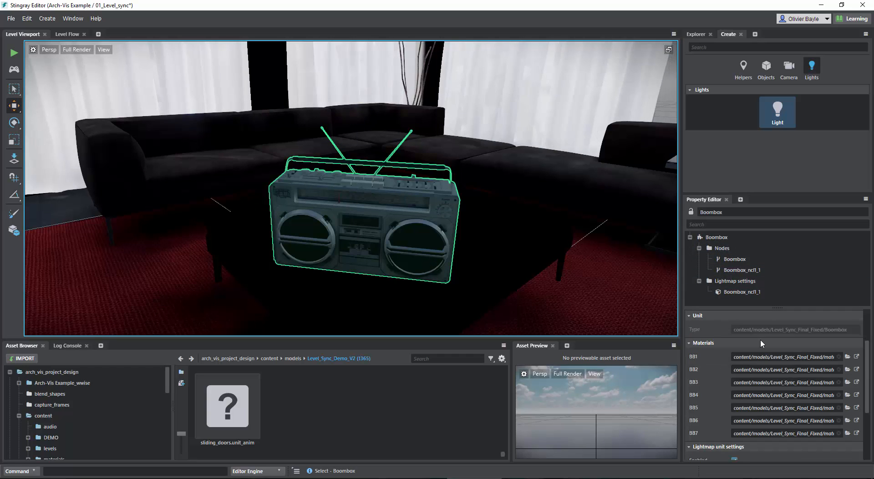
pyautogui.click(856, 357)
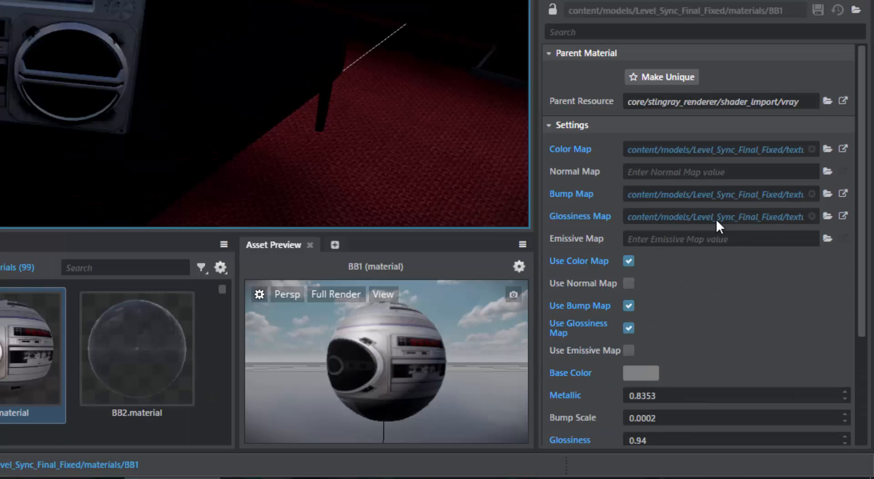
# - Make the BB1 material unique from its V-Ray parent material and open its shader graph
pyautogui.click(672, 79)
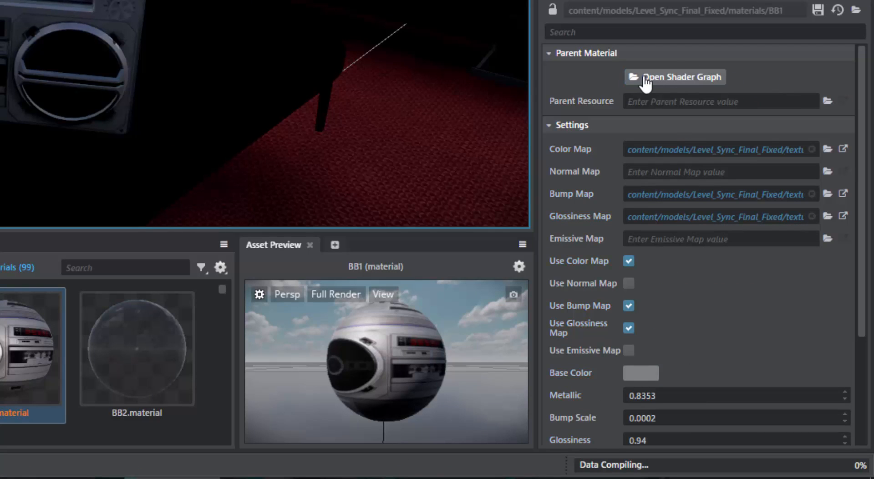
pyautogui.click(660, 82)
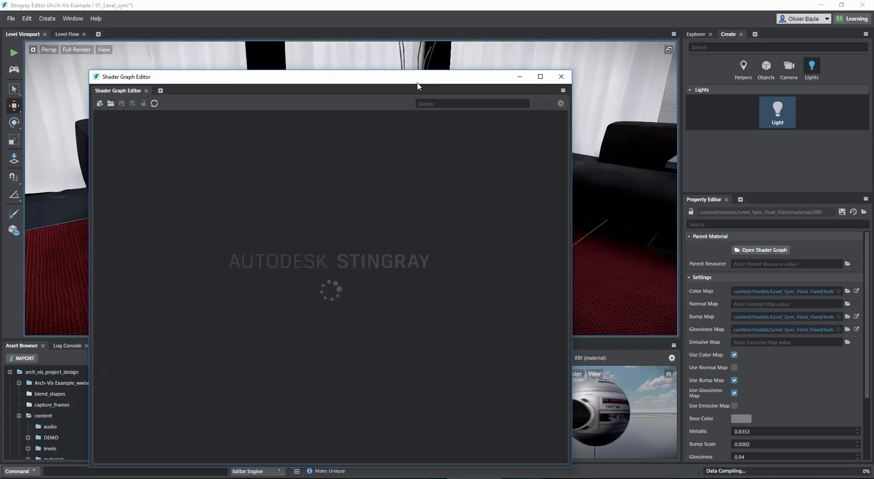
# - Examine the BB1 shader graph from the map switch nodes through to the Standard Base node, and close the graph editor
pyautogui.scroll(4, 302, 245)
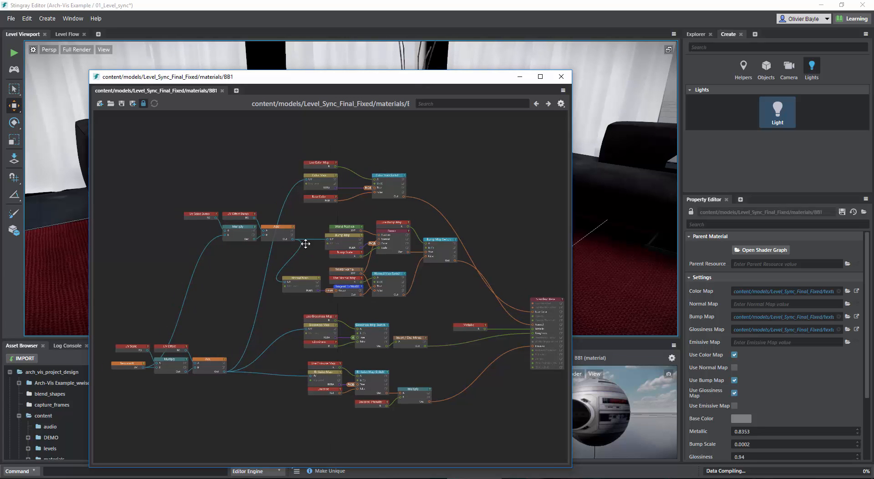
pyautogui.scroll(2, 318, 223)
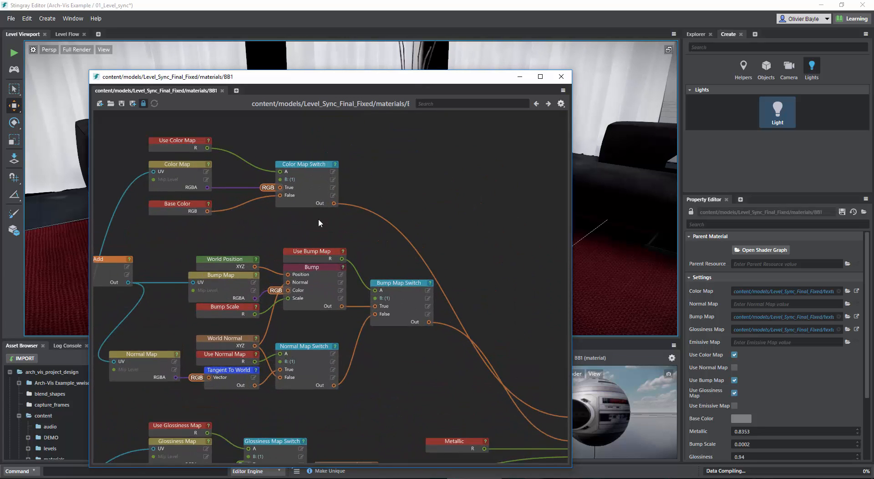
pyautogui.moveTo(399, 386); pyautogui.dragTo(109, 394, button='middle')
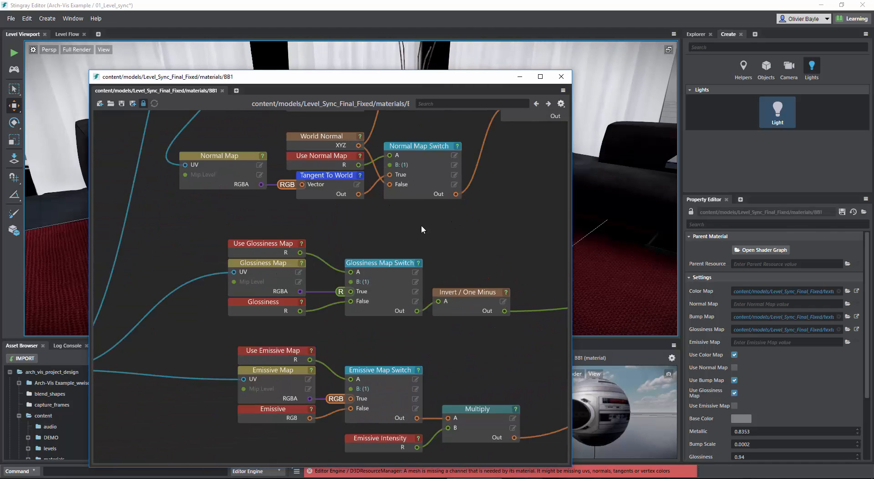
pyautogui.moveTo(158, 371); pyautogui.dragTo(101, 302, button='middle')
pyautogui.moveTo(220, 344); pyautogui.dragTo(296, 212, button='middle')
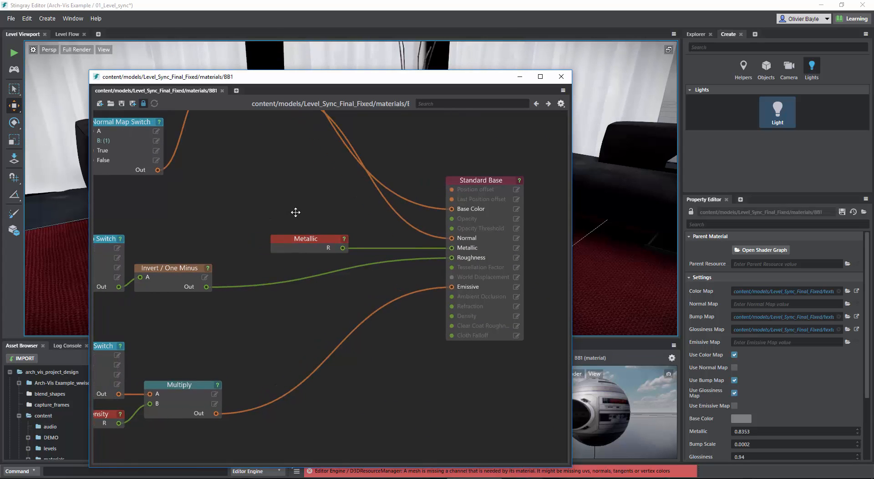
pyautogui.click(561, 78)
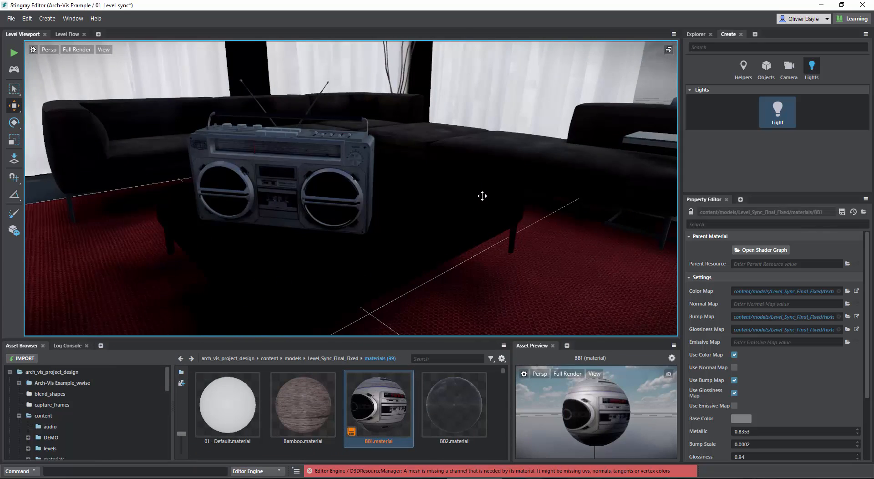
pyautogui.keyDown('alt'); pyautogui.moveTo(482, 196); pyautogui.dragTo(517, 202, button='middle'); pyautogui.keyUp('alt')
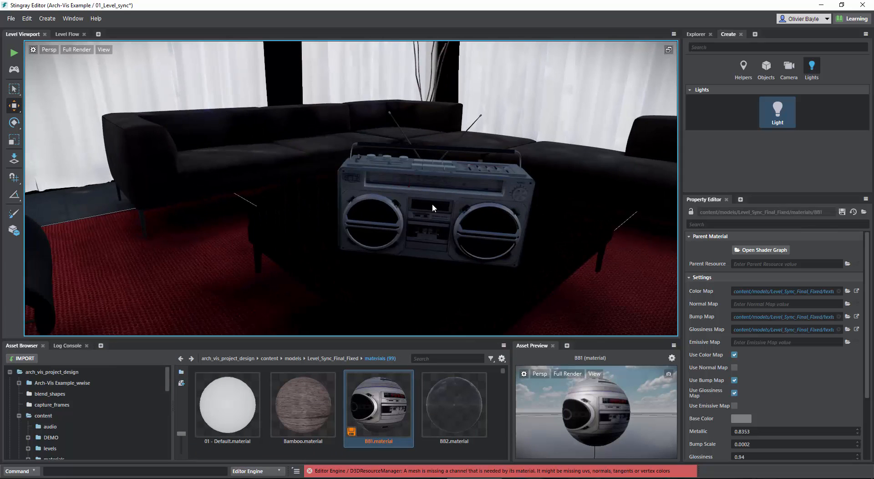